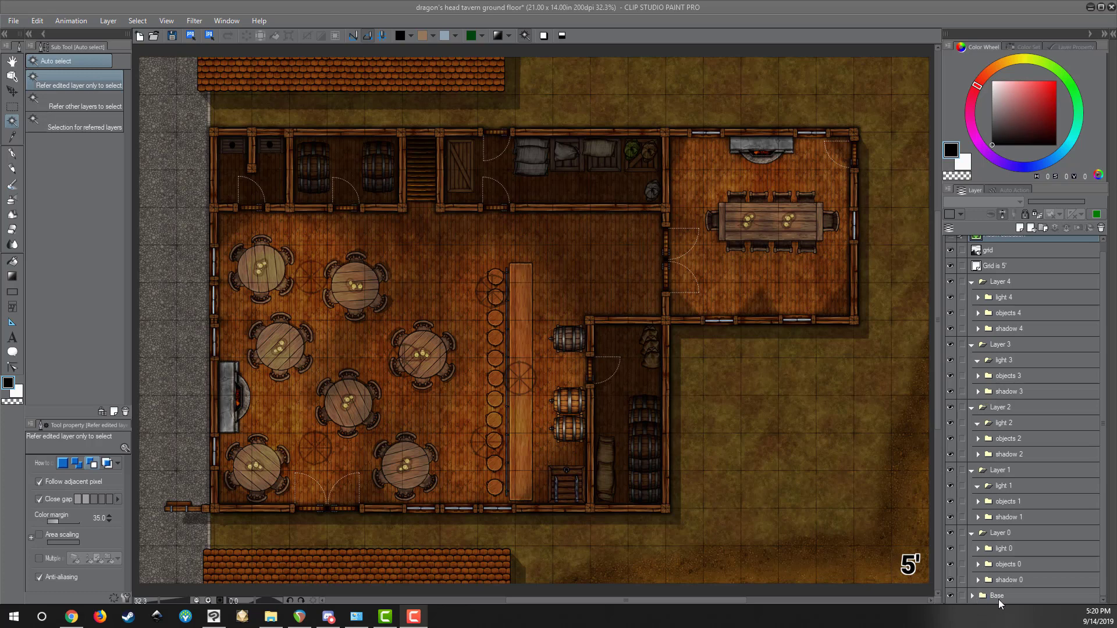
- Expand the Base layer folder to examine the ground texture layers it contains, and collapse it again
click(974, 596)
scroll(1027, 554, down, 1)
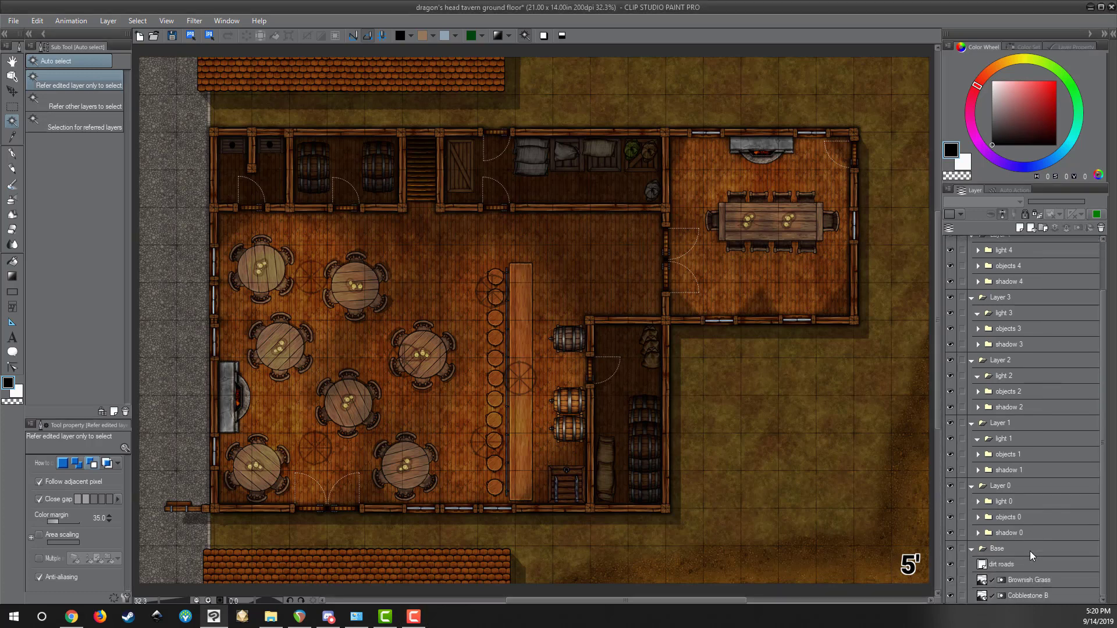
click(971, 548)
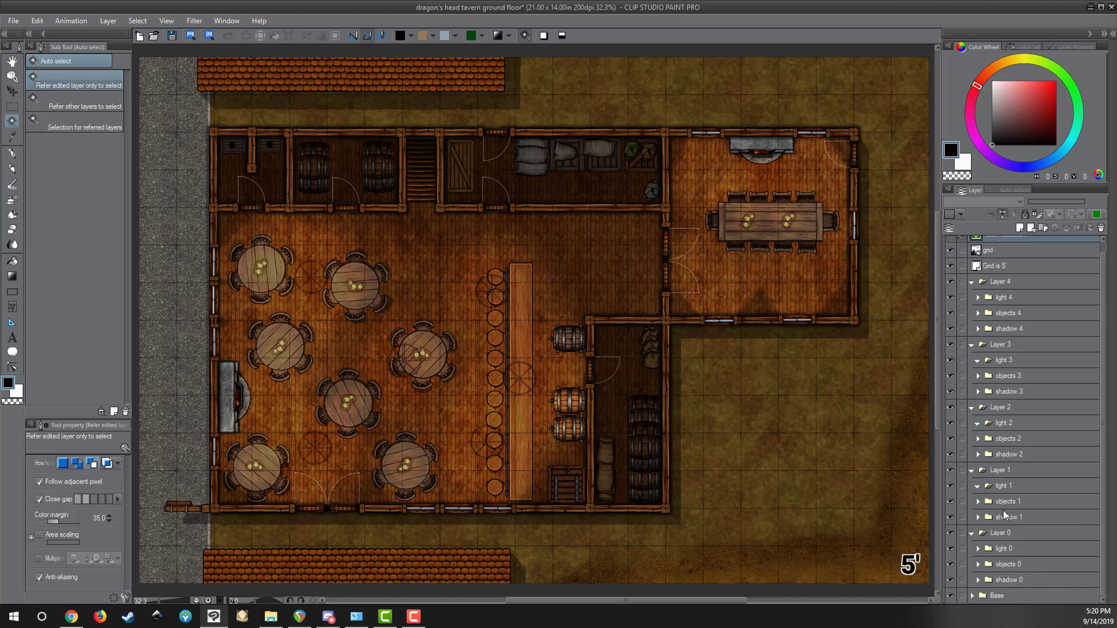
- Hide and reshow the Layer 0, Layer 1 and Layer 2 folders one at a time to examine what each holds
click(949, 532)
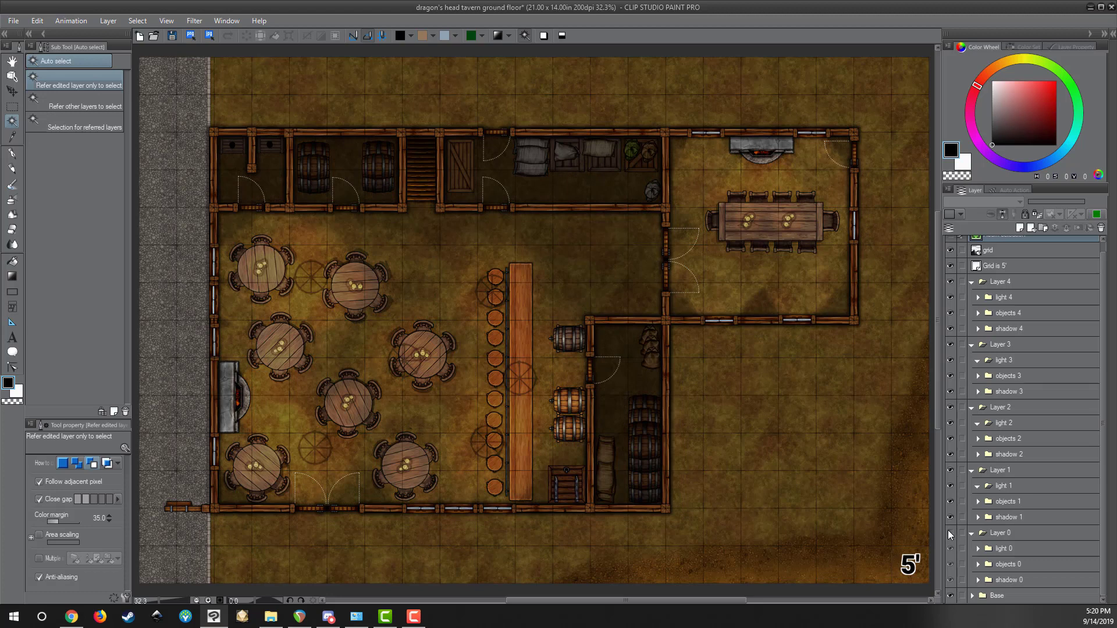
click(949, 532)
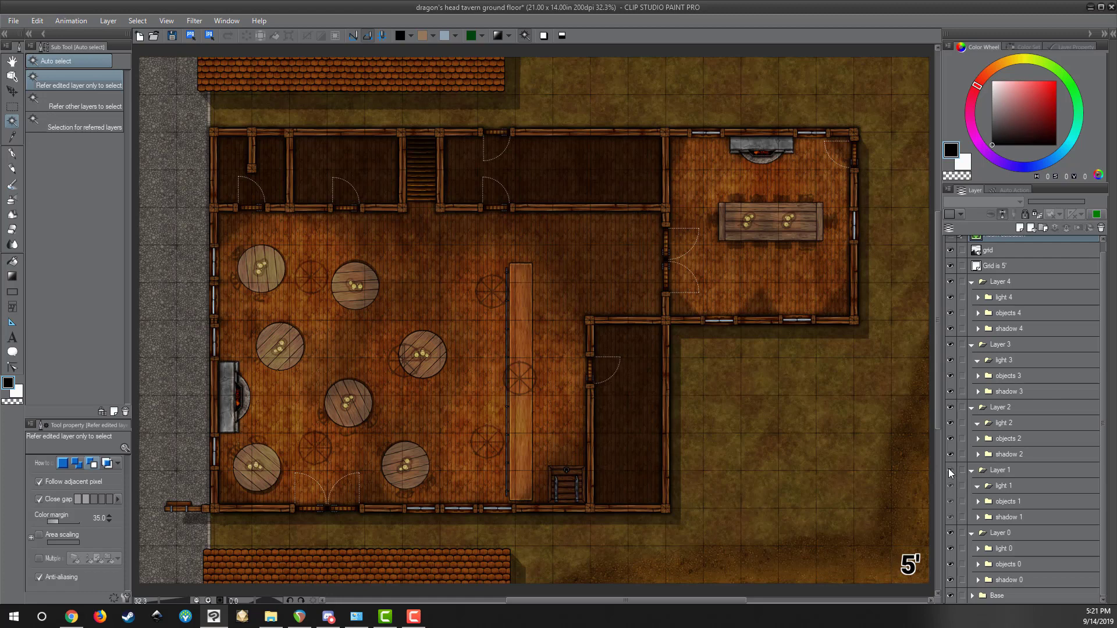
click(950, 470)
click(950, 407)
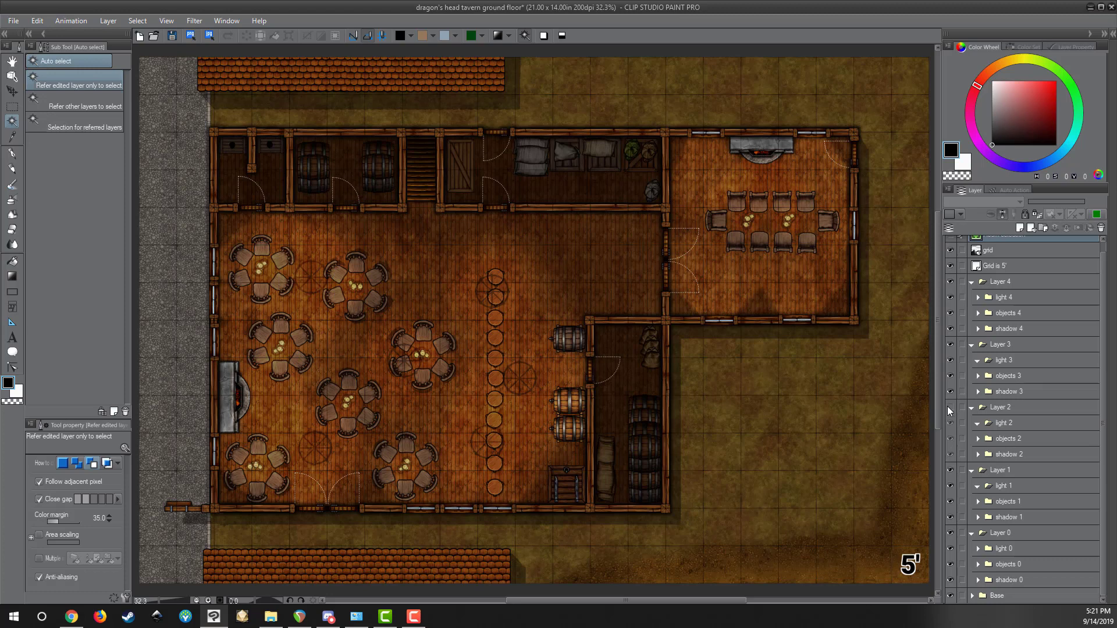
click(949, 407)
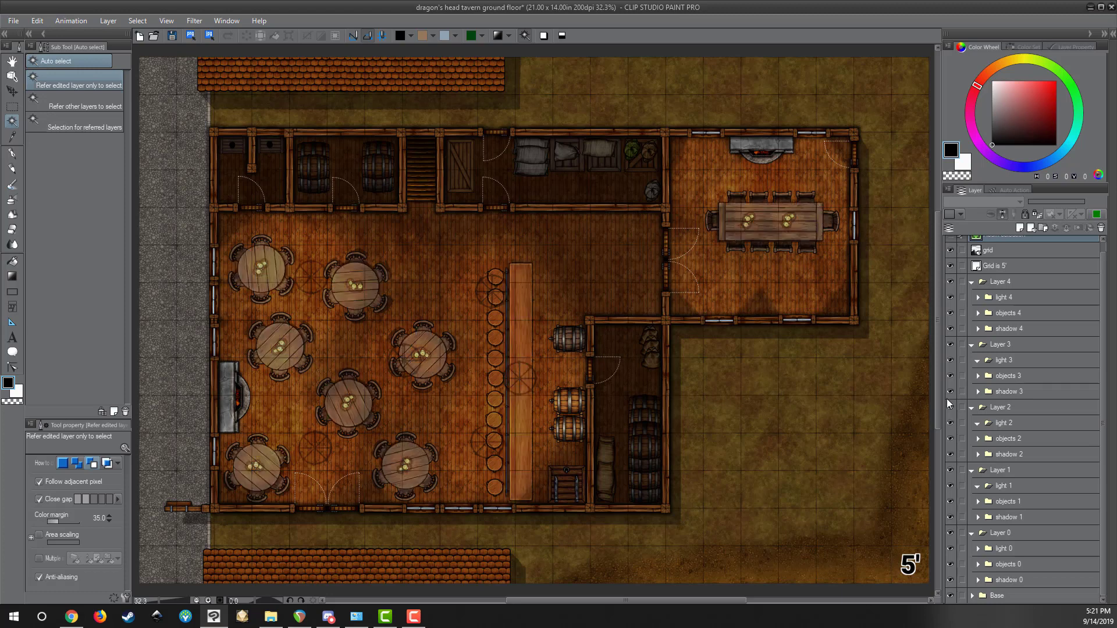
- Hide and reshow the Layer 3 and Layer 4 folders and the grid layer in turn to examine what each adds to the map
click(950, 345)
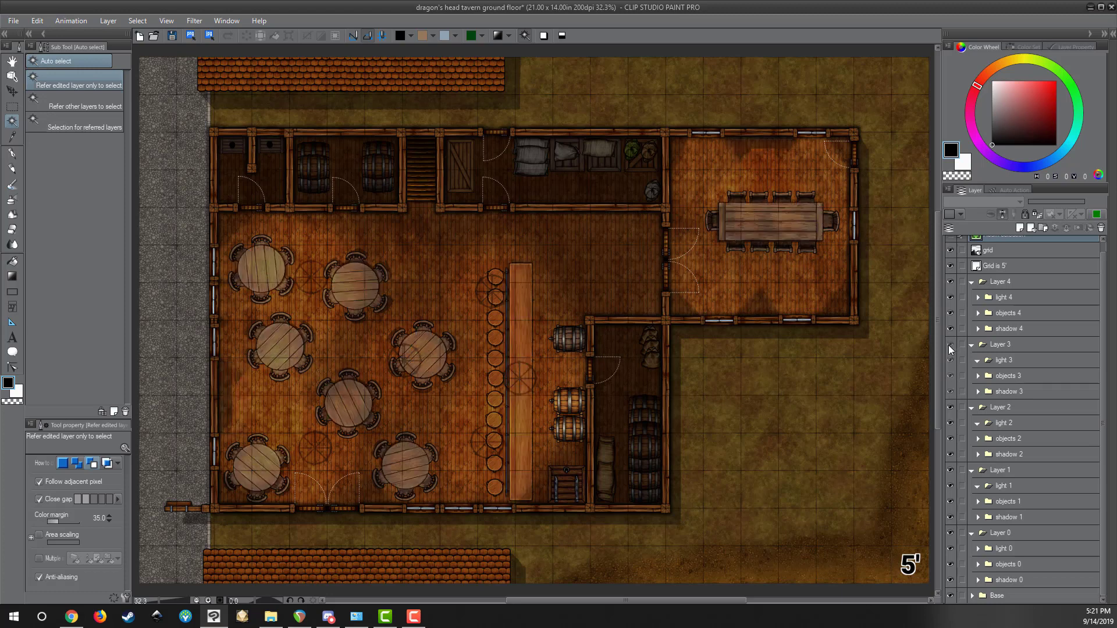
click(950, 345)
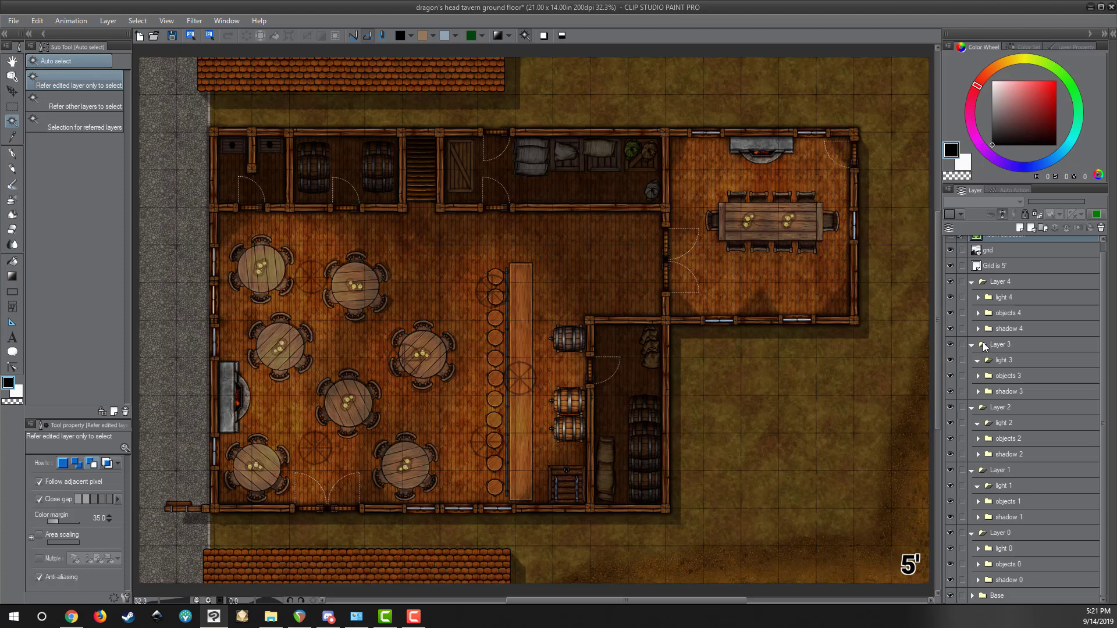
click(950, 345)
click(950, 345)
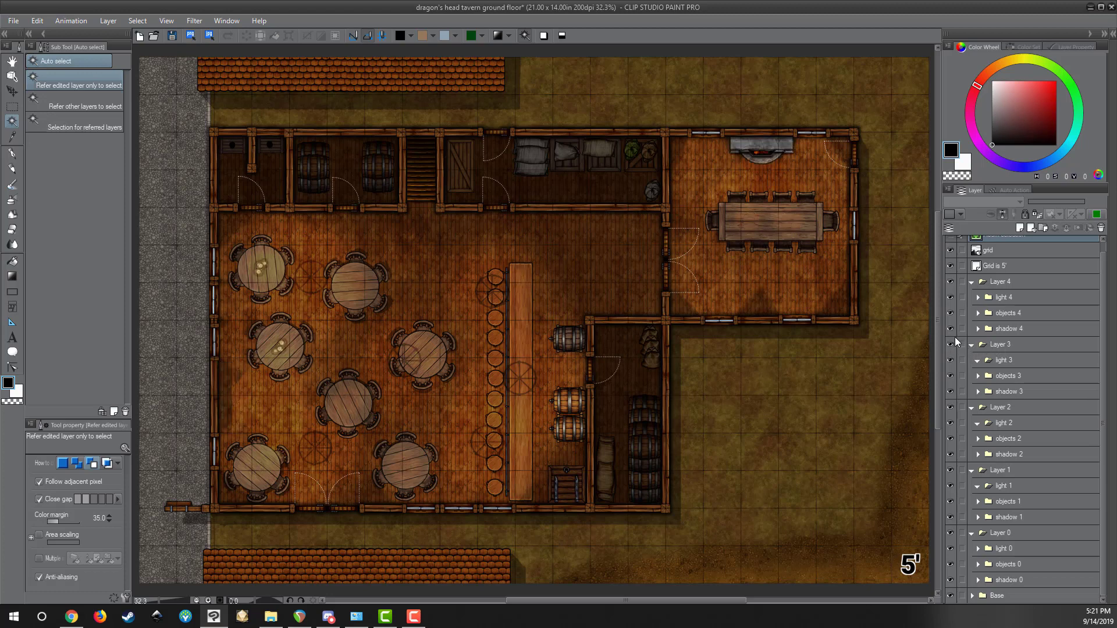
click(950, 282)
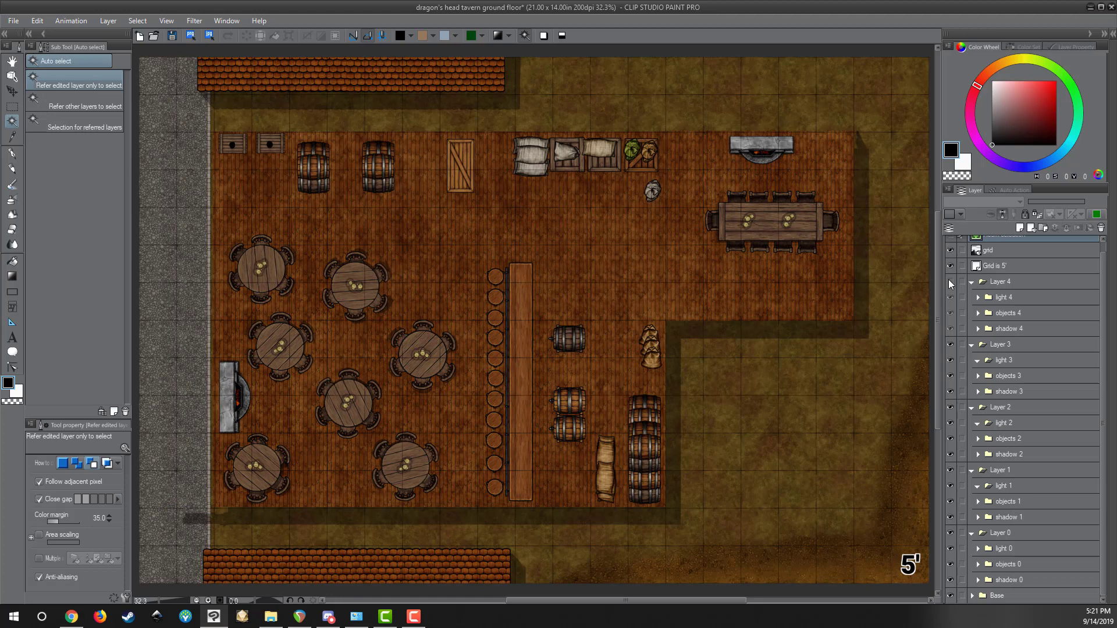
click(949, 282)
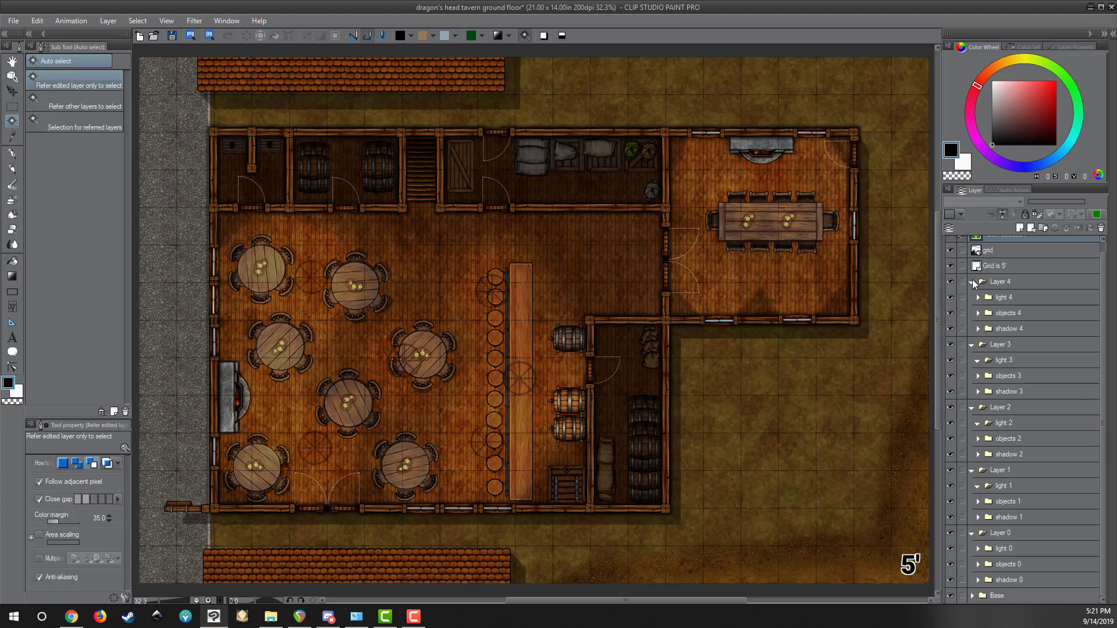
click(951, 250)
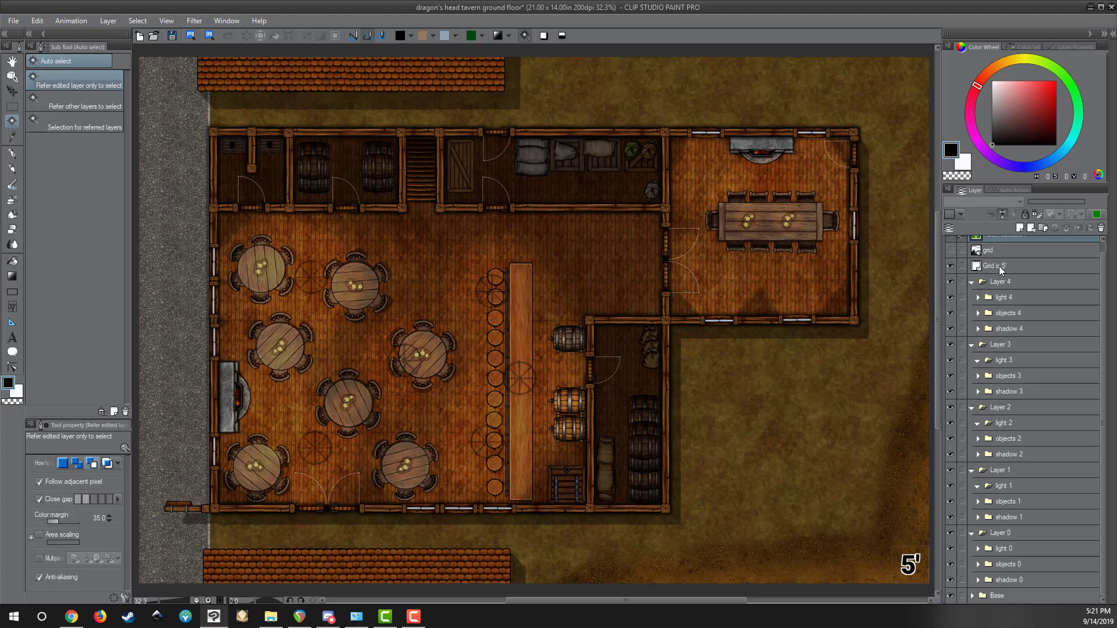
click(950, 250)
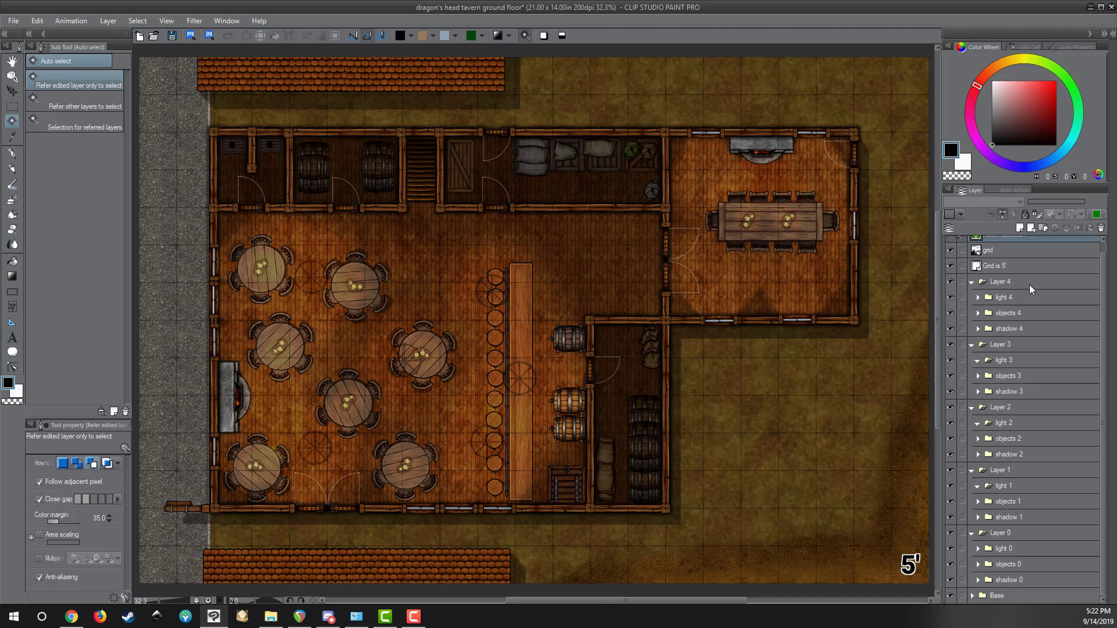
- Examine the recorded commands inside the Export auto action
click(1001, 188)
click(976, 256)
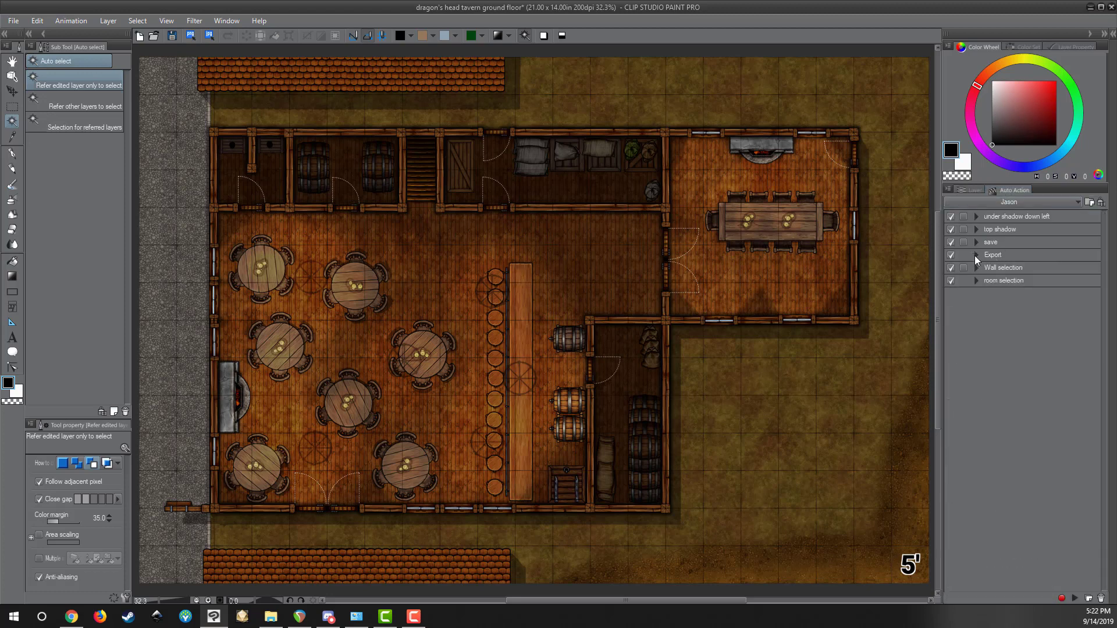
click(996, 255)
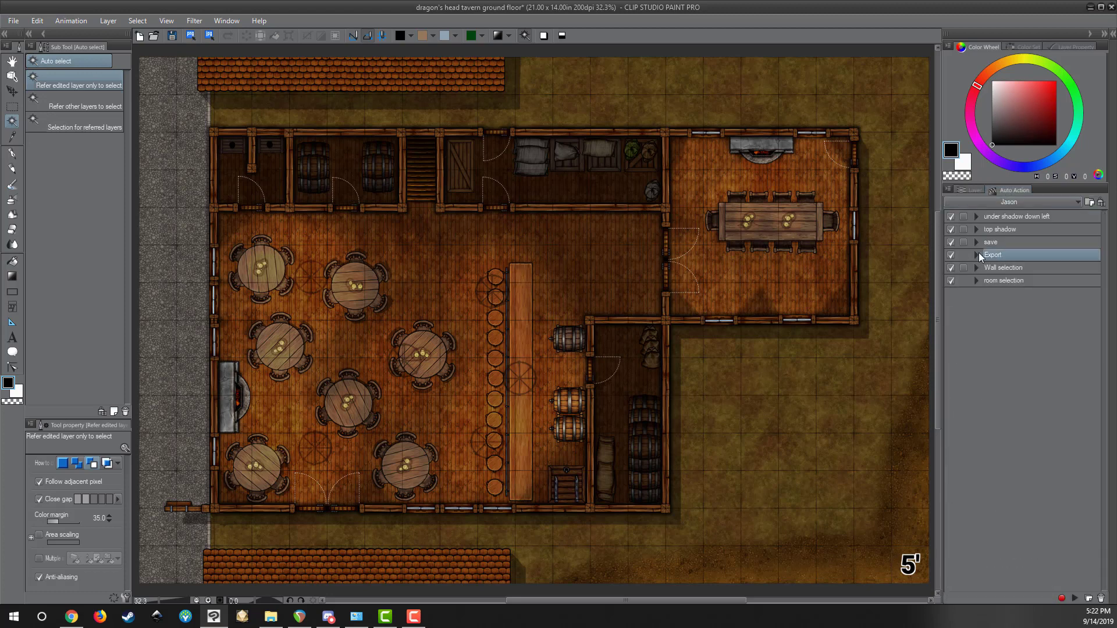
click(977, 254)
scroll(983, 274, down, 3)
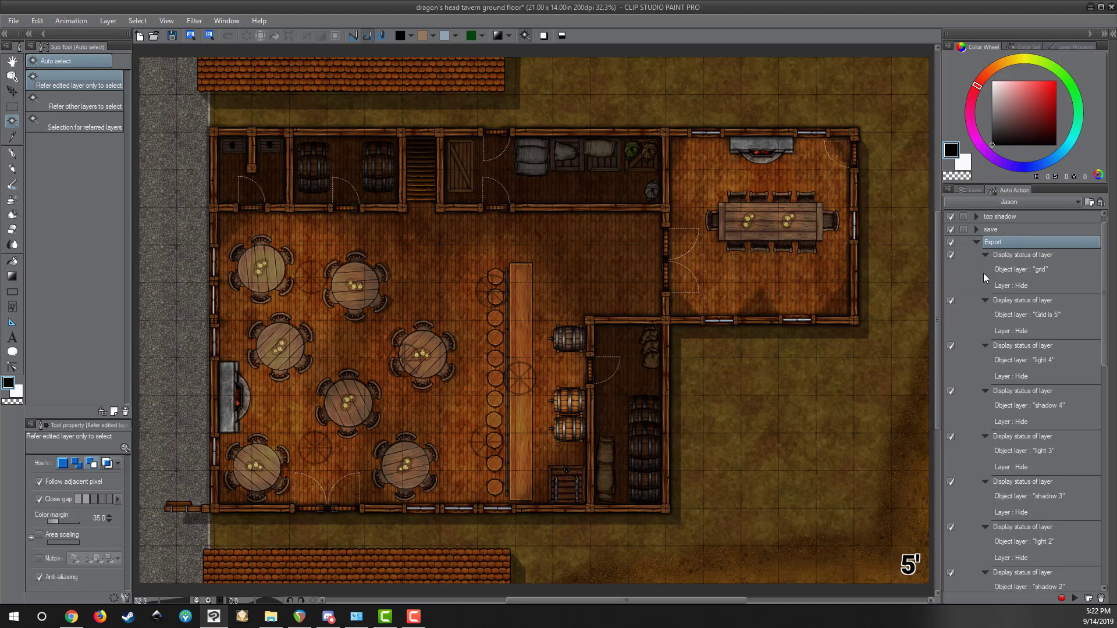
scroll(983, 275, down, 5)
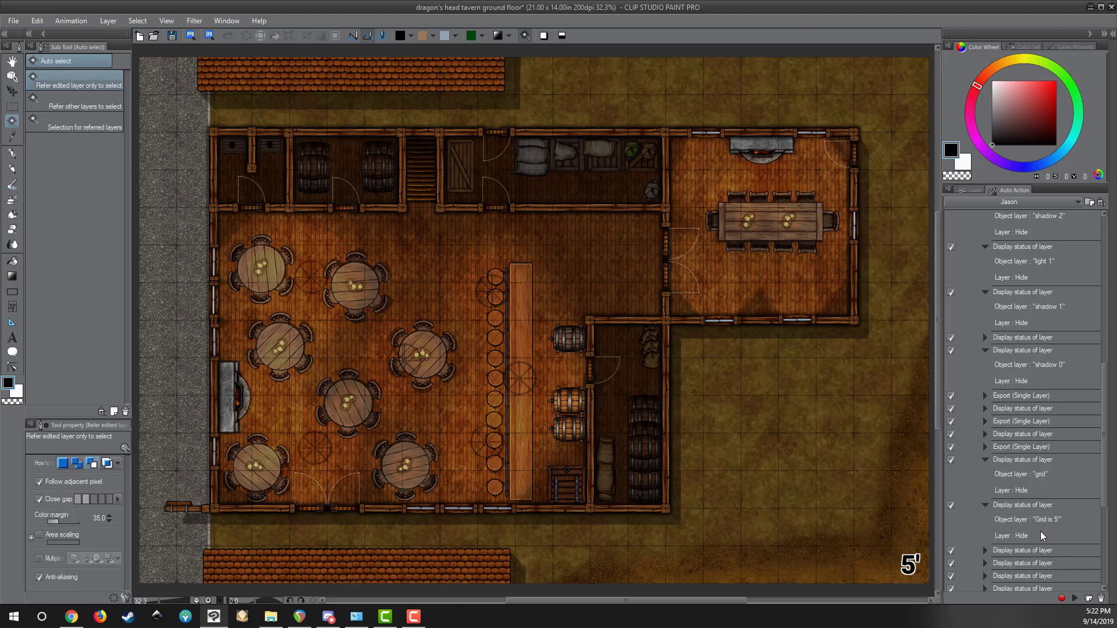
- Run the Export auto action and export the first PNG as "dragon's head tavern ground floor no light - gridless" at 200 dpi
click(1076, 600)
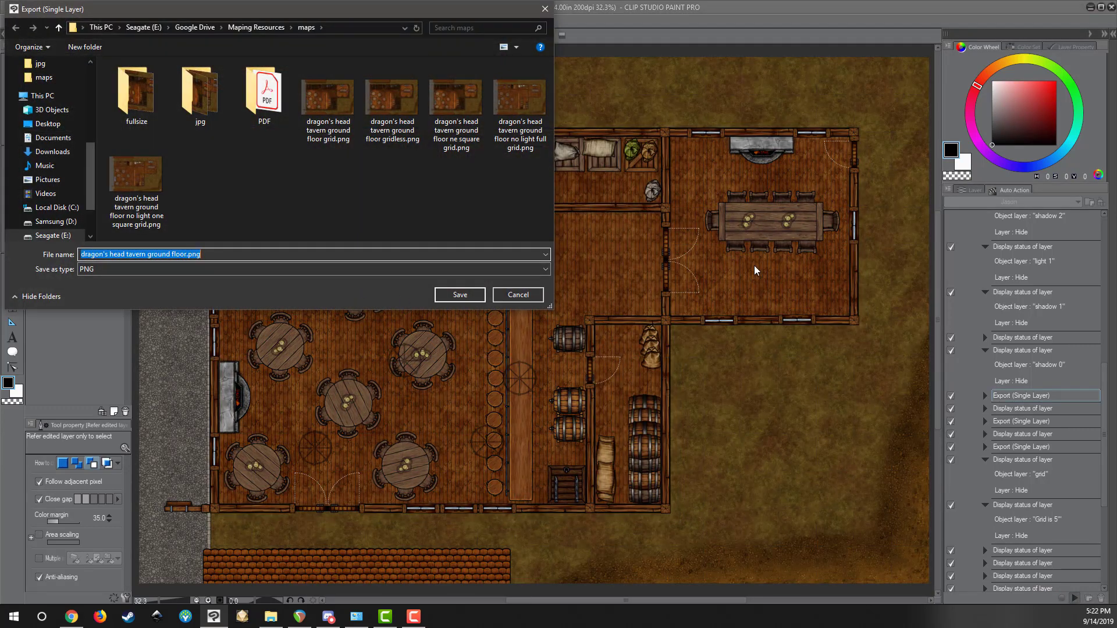
key(Return)
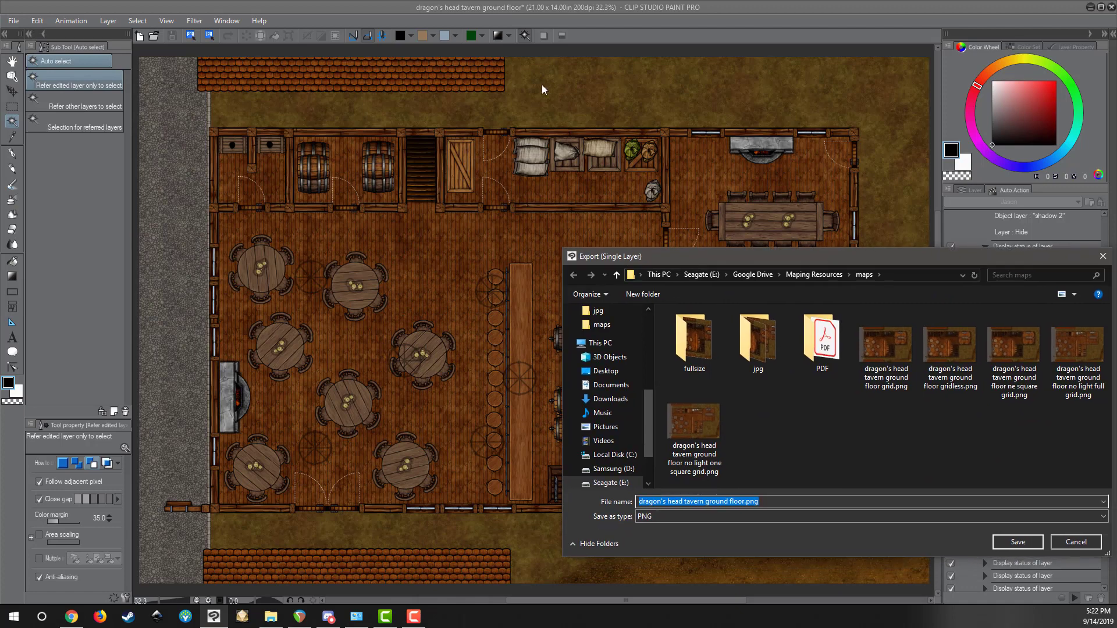
drag(830, 258, 401, 80)
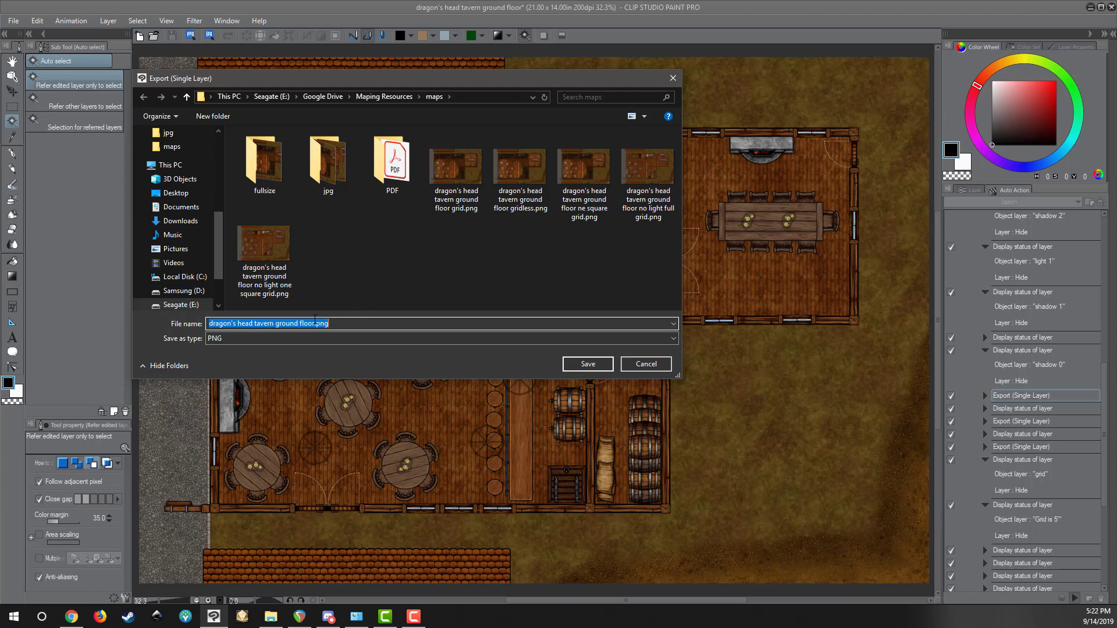
click(320, 323)
text(no light )
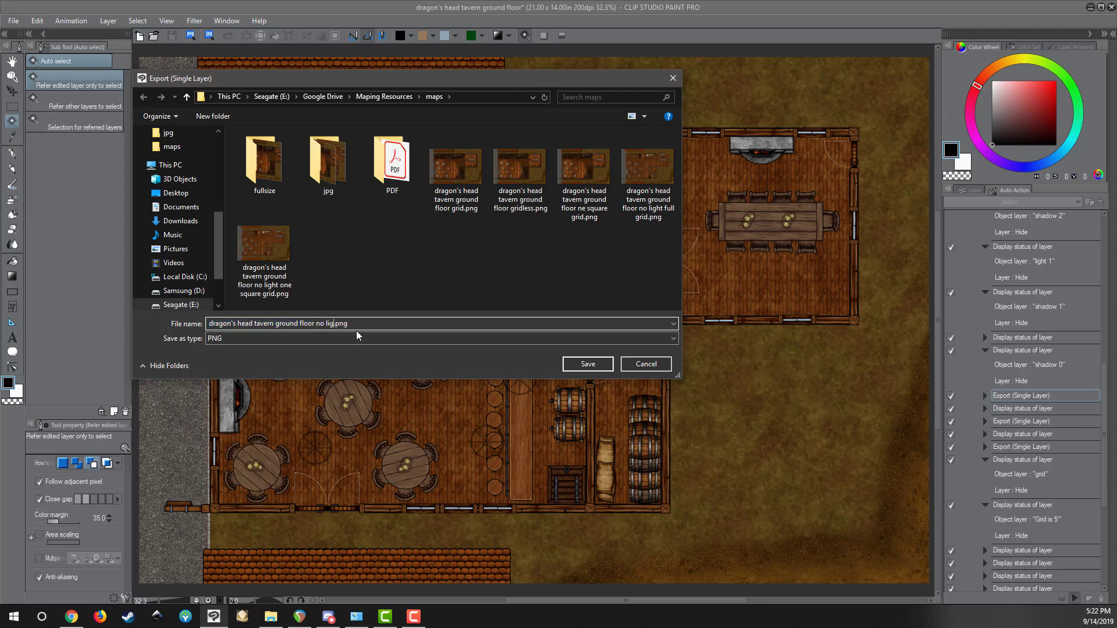
text(- gridless)
key(Return)
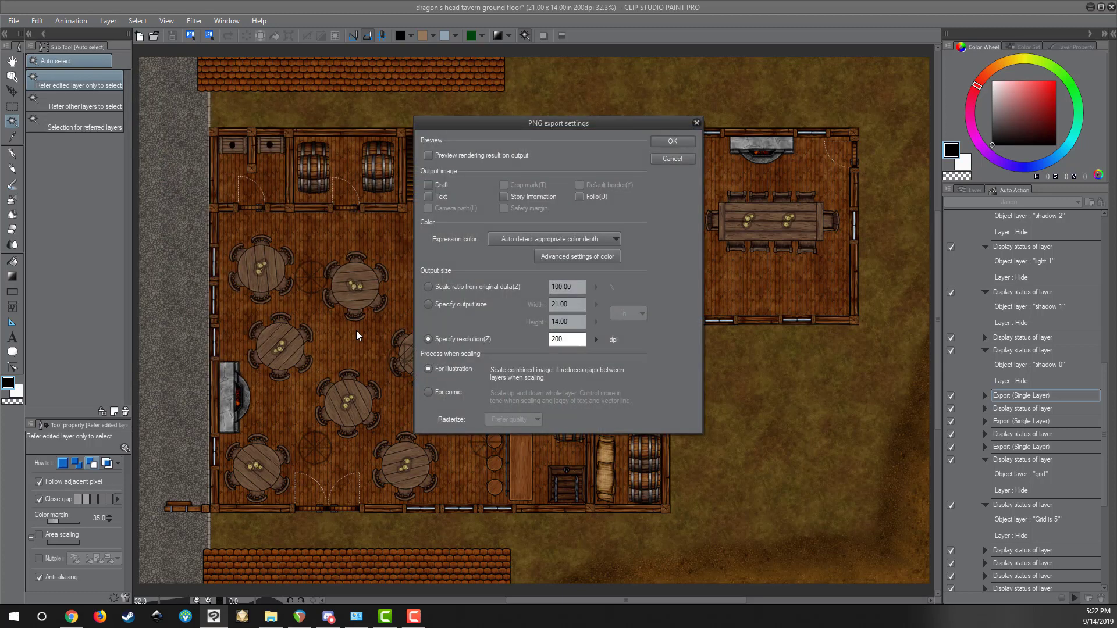
click(673, 143)
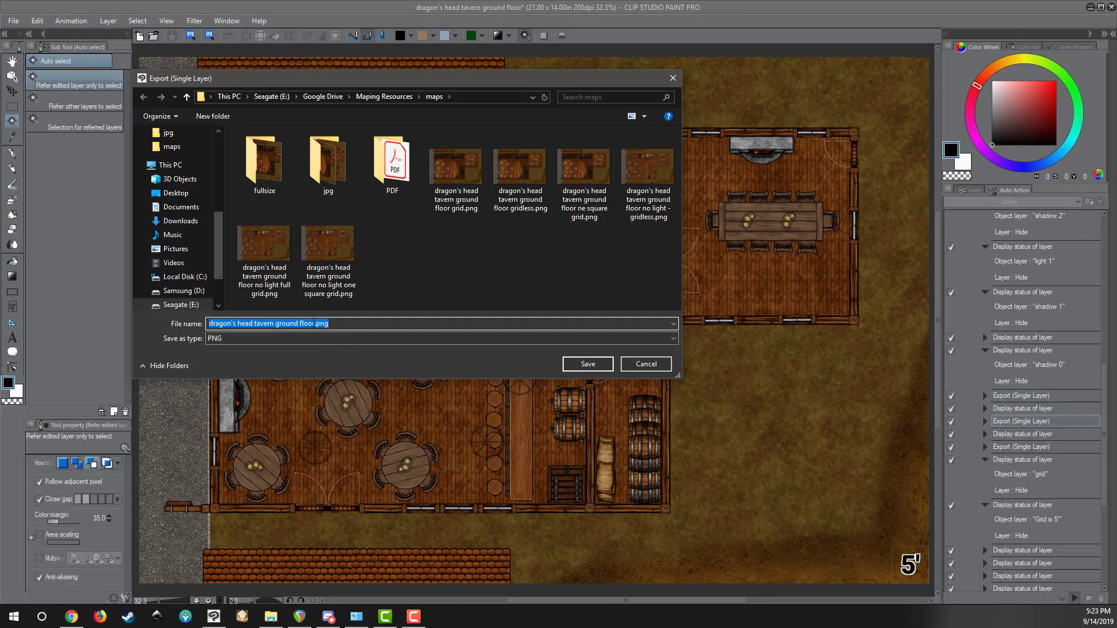
- Export the second PNG as "dragon's head tavern ground floor one square grid" at 200 dpi
click(313, 323)
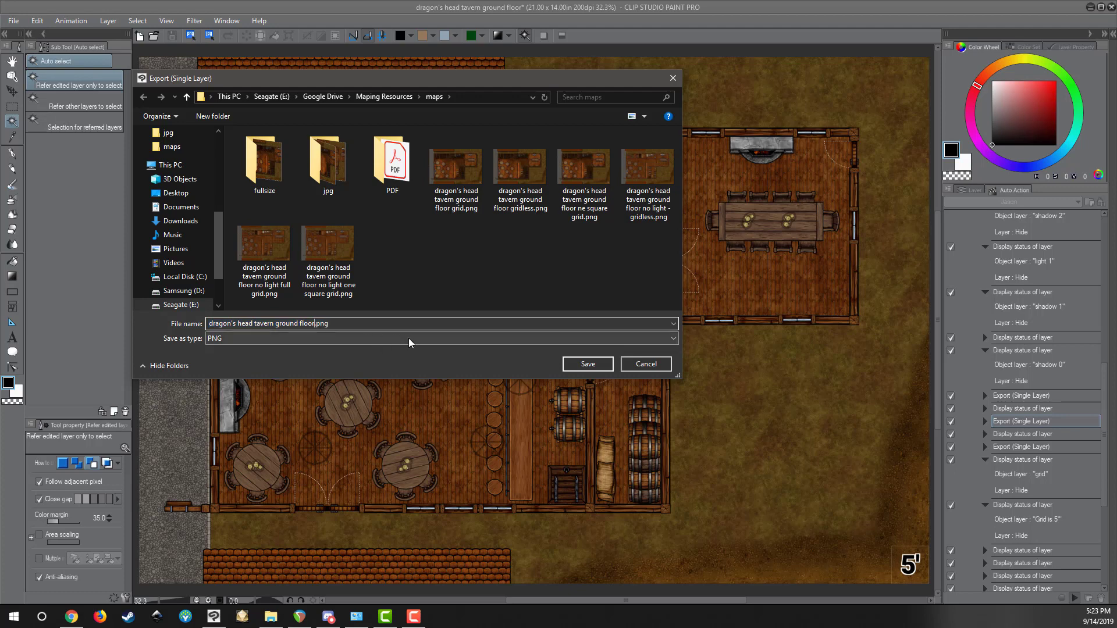
text(one square grid)
key(Return)
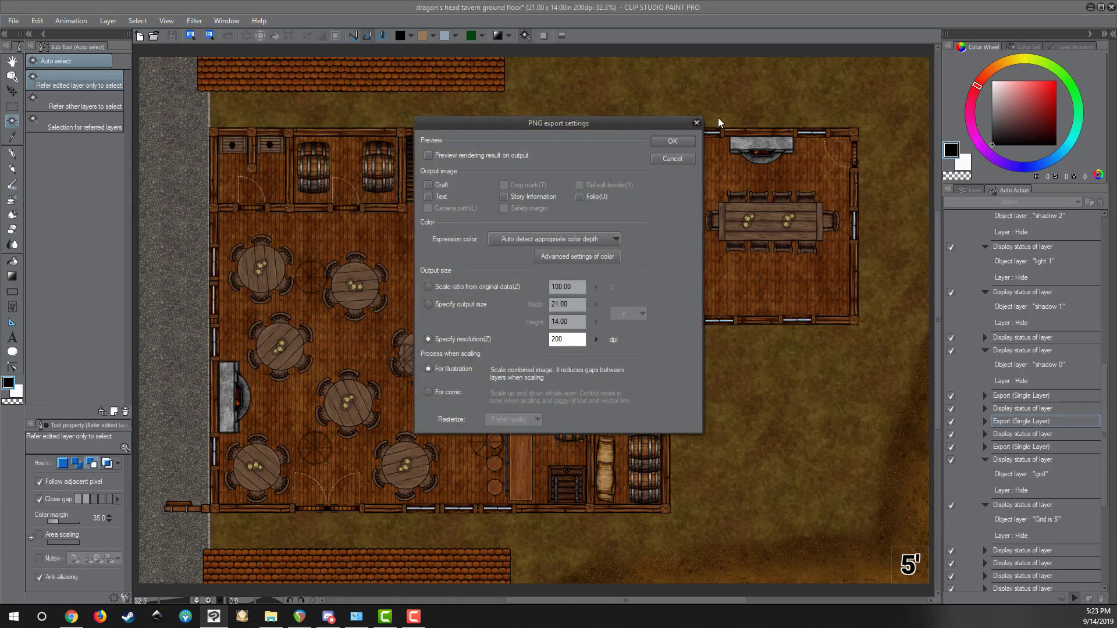
click(670, 142)
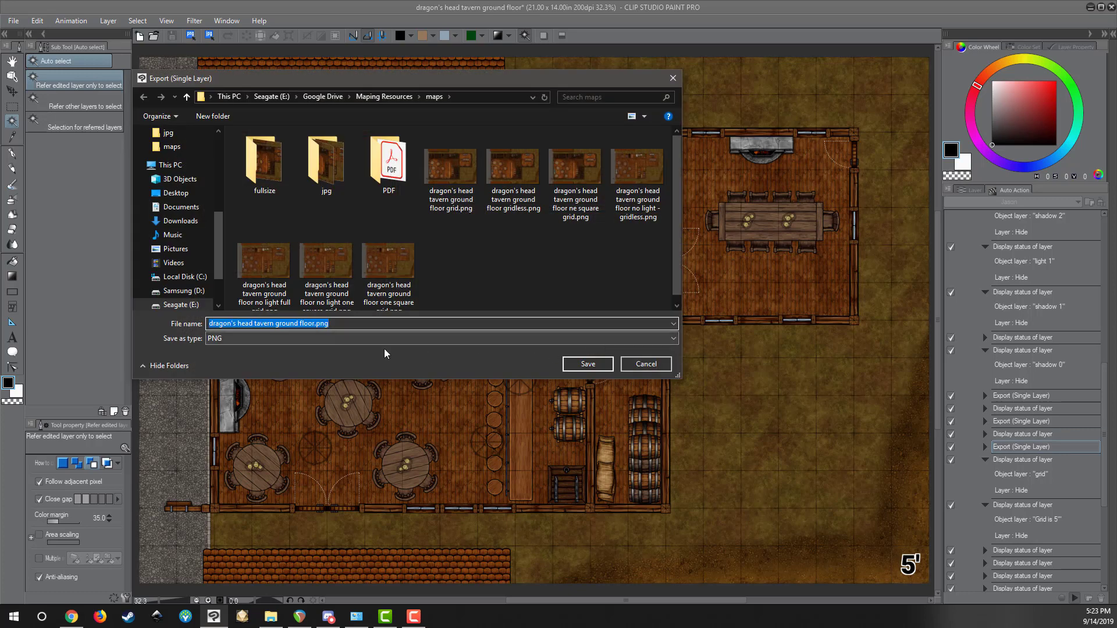
- Export the third PNG as "dragon's head tavern ground floor grid" at 200 dpi, replacing the existing file
click(314, 324)
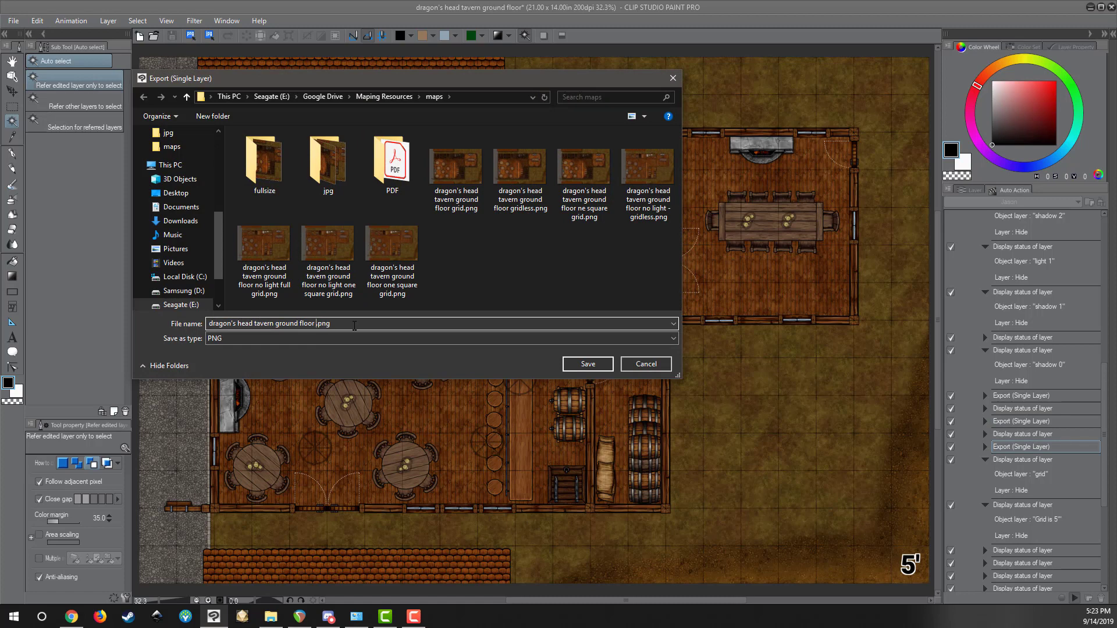
text(grid)
key(Return)
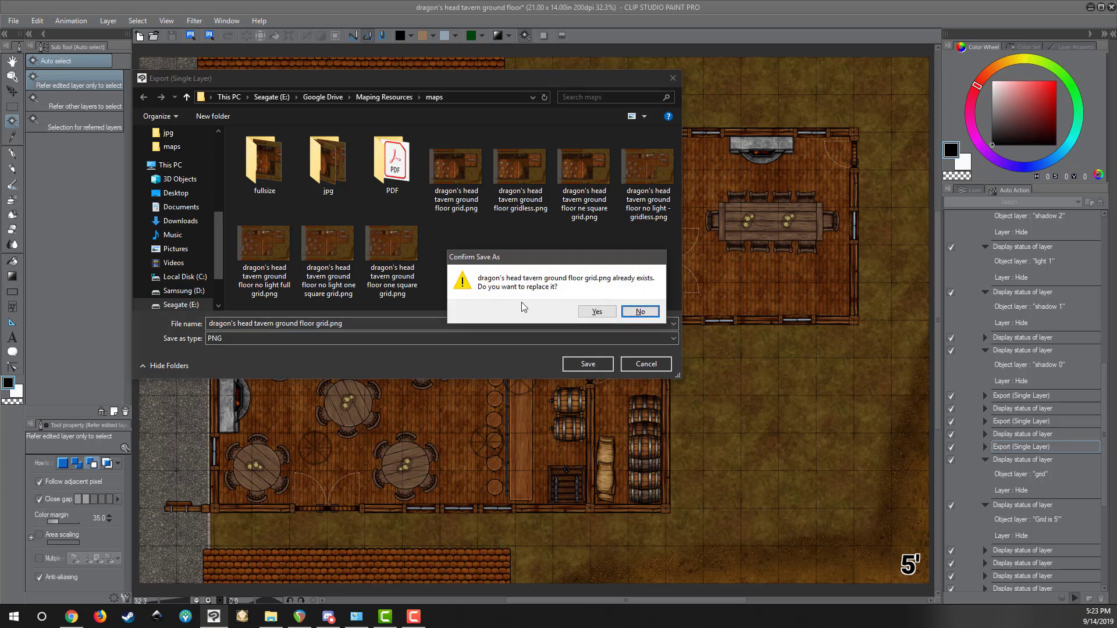
click(590, 311)
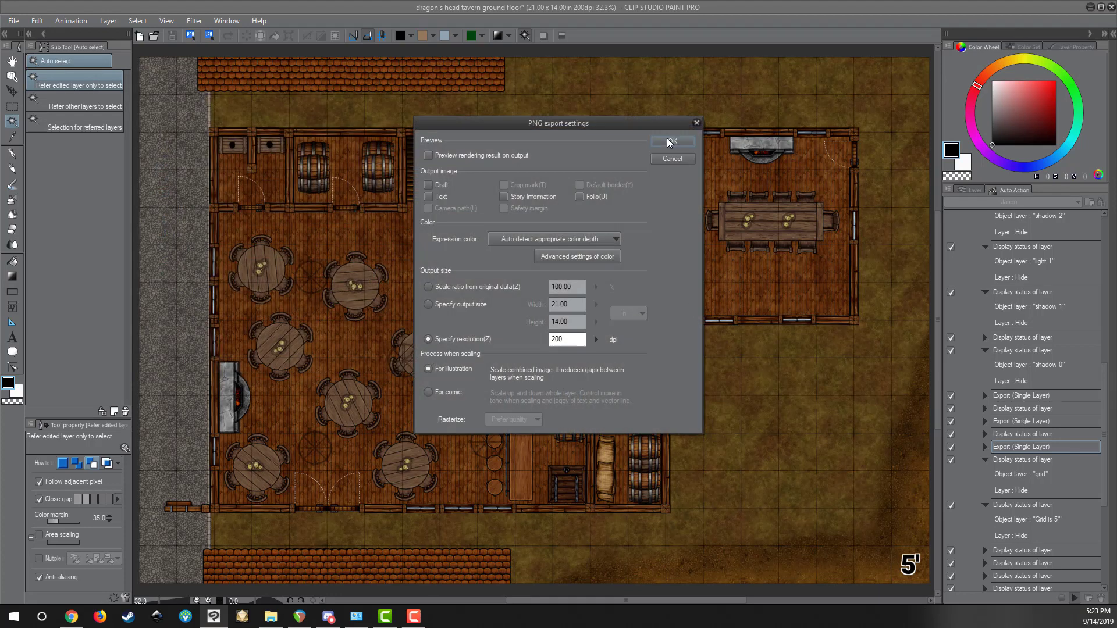
click(669, 144)
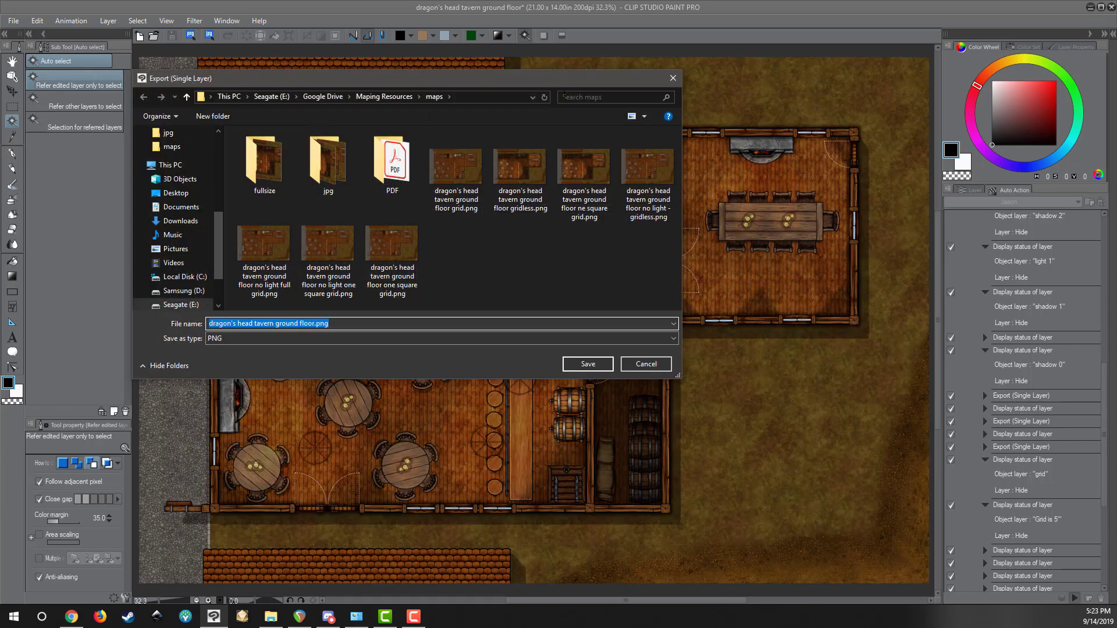
- Export the fourth PNG, with lighting and shadows, as "dragon's head tavern ground floor gridless" at 200 dpi, replacing the existing file
drag(562, 84, 607, 132)
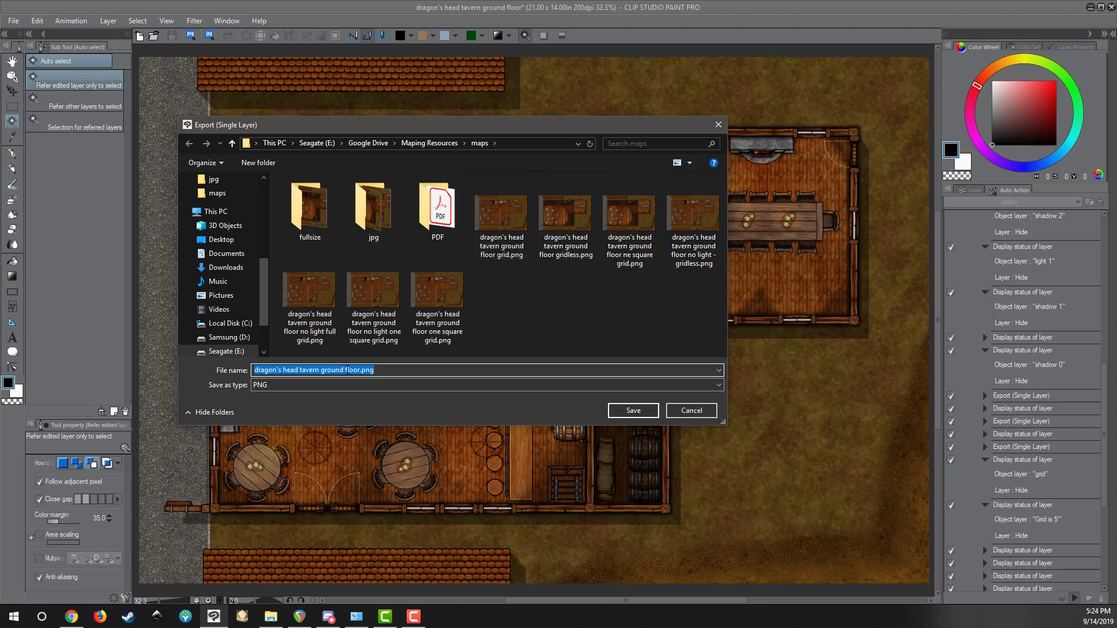
click(360, 370)
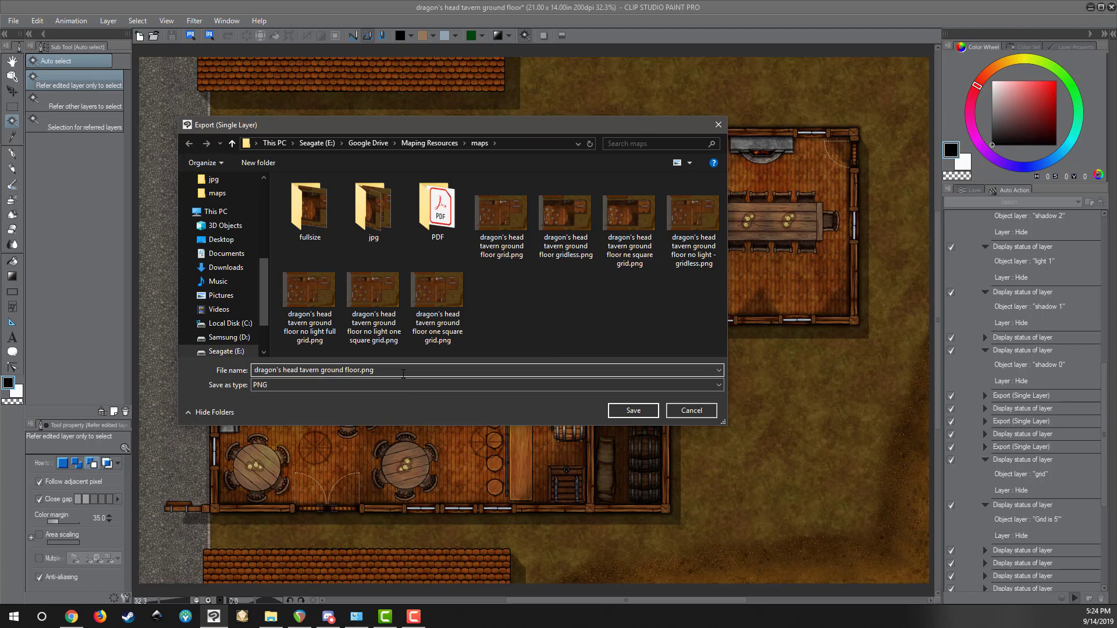
text(gridles)
text(s)
key(Return)
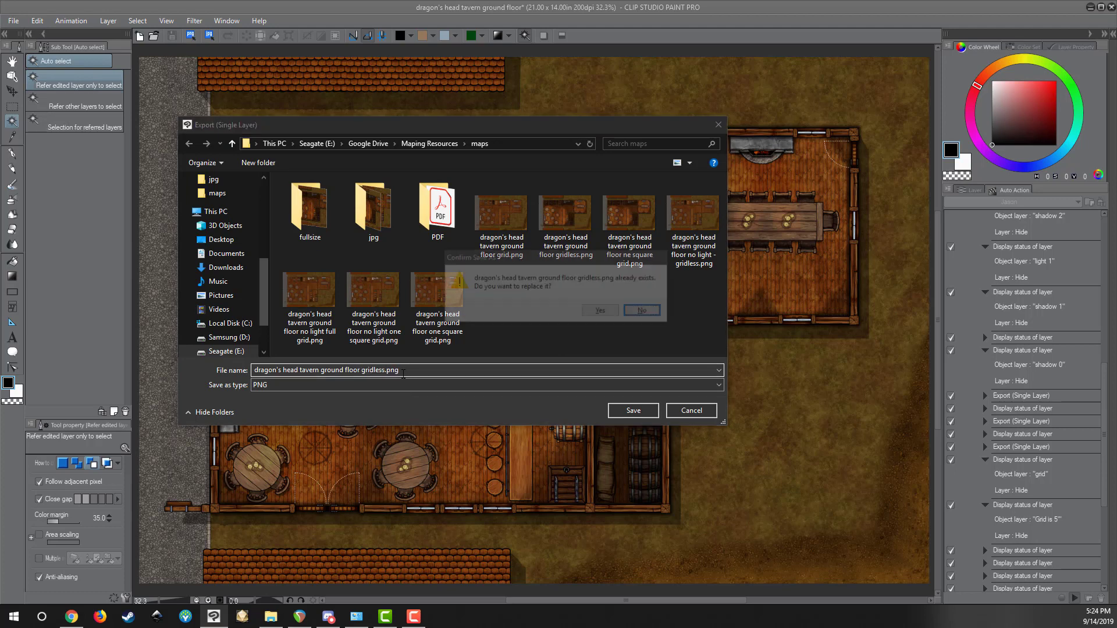
click(601, 316)
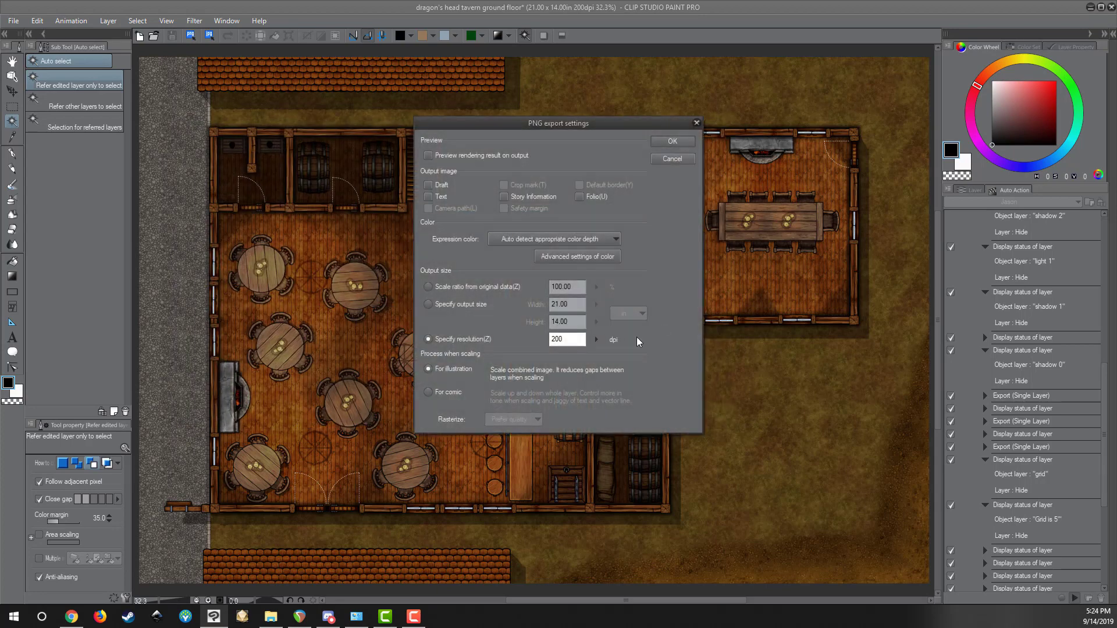
click(662, 143)
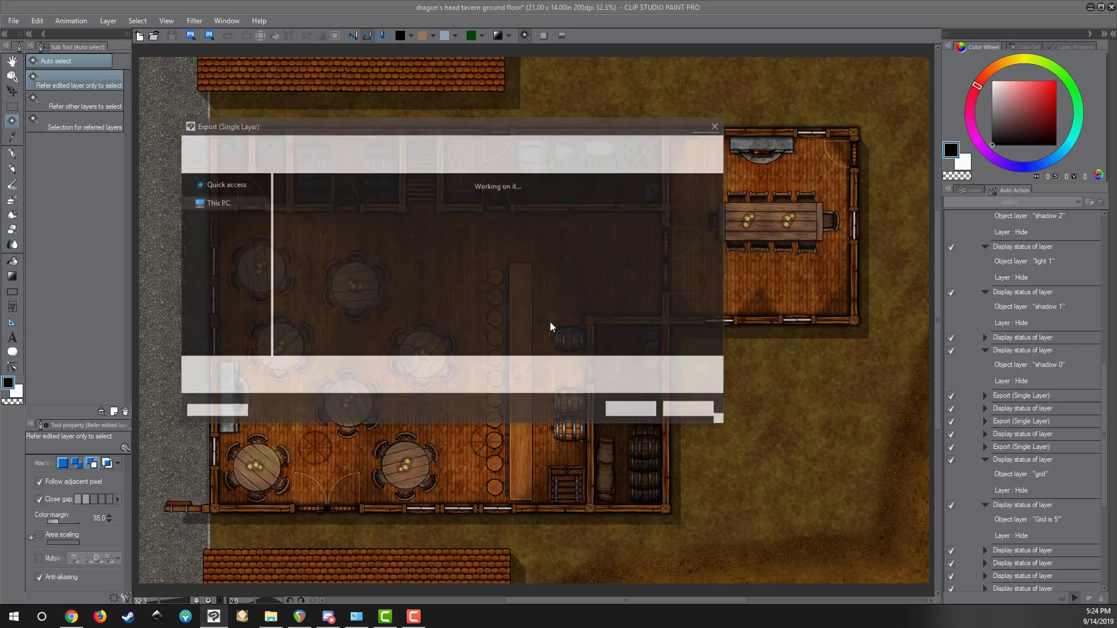
- Export the fifth PNG as "dragon's head tavern ground floor one square grid" at 200 dpi, replacing the existing file
click(359, 370)
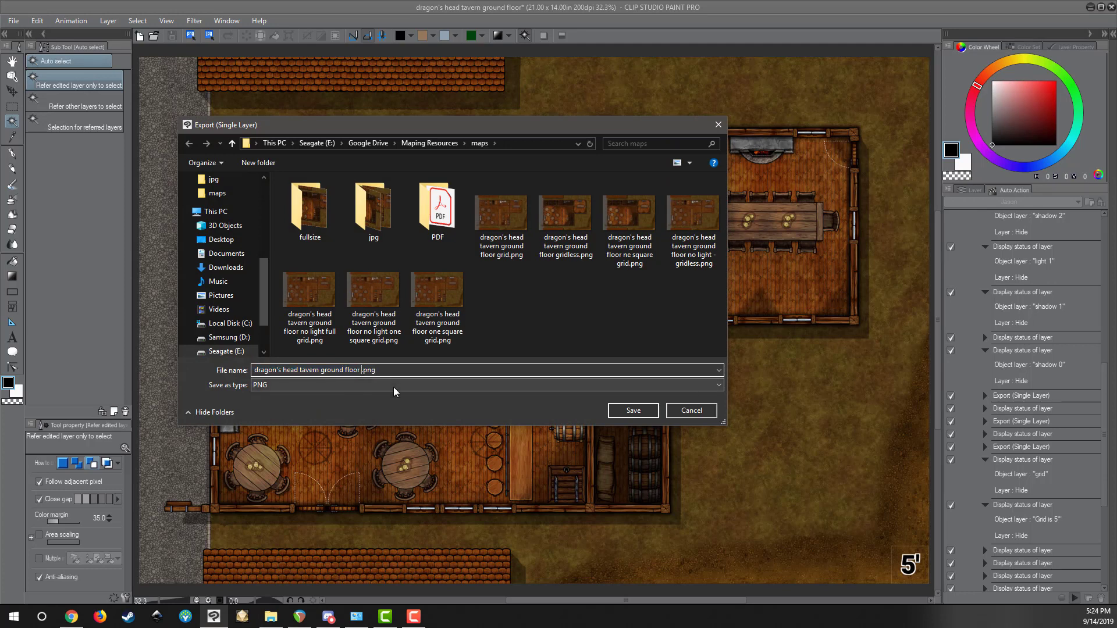
text(one square gri)
text(d)
key(Return)
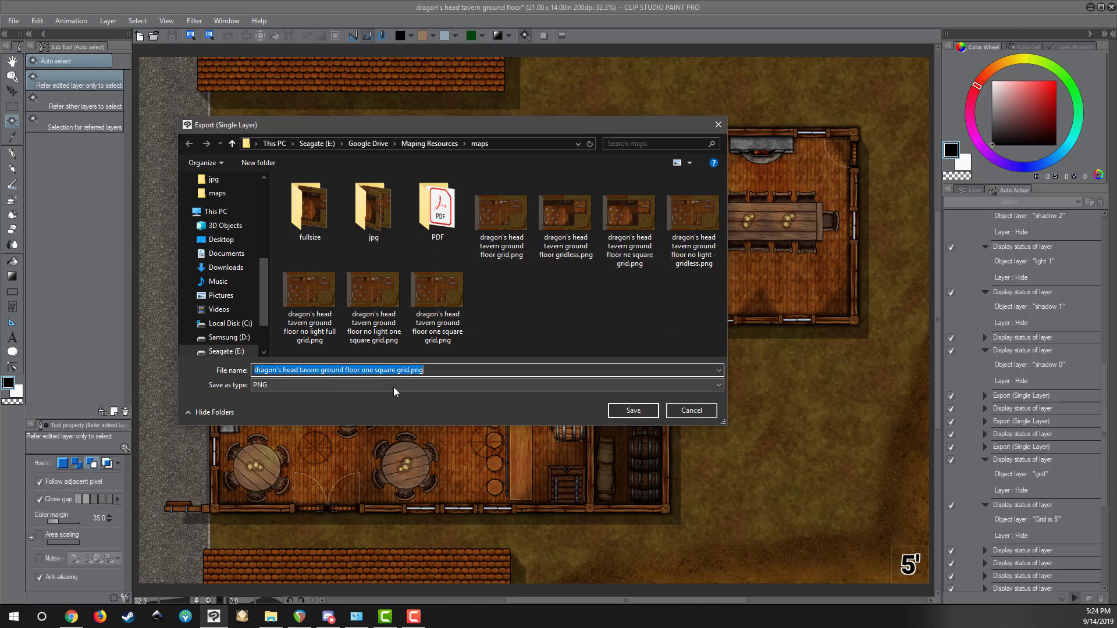
click(614, 311)
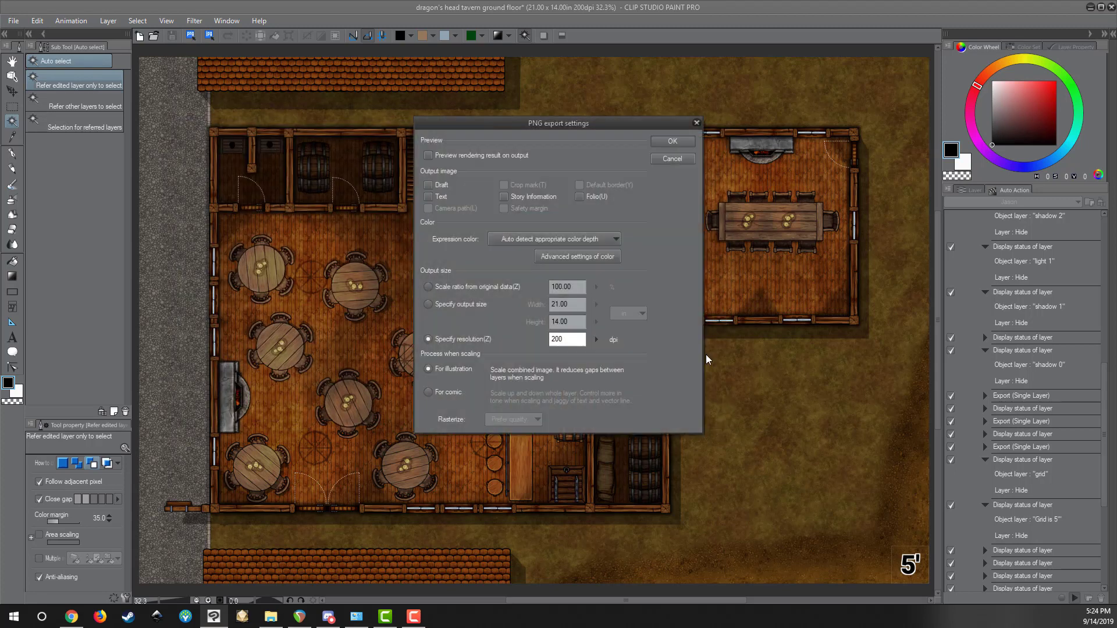
click(672, 142)
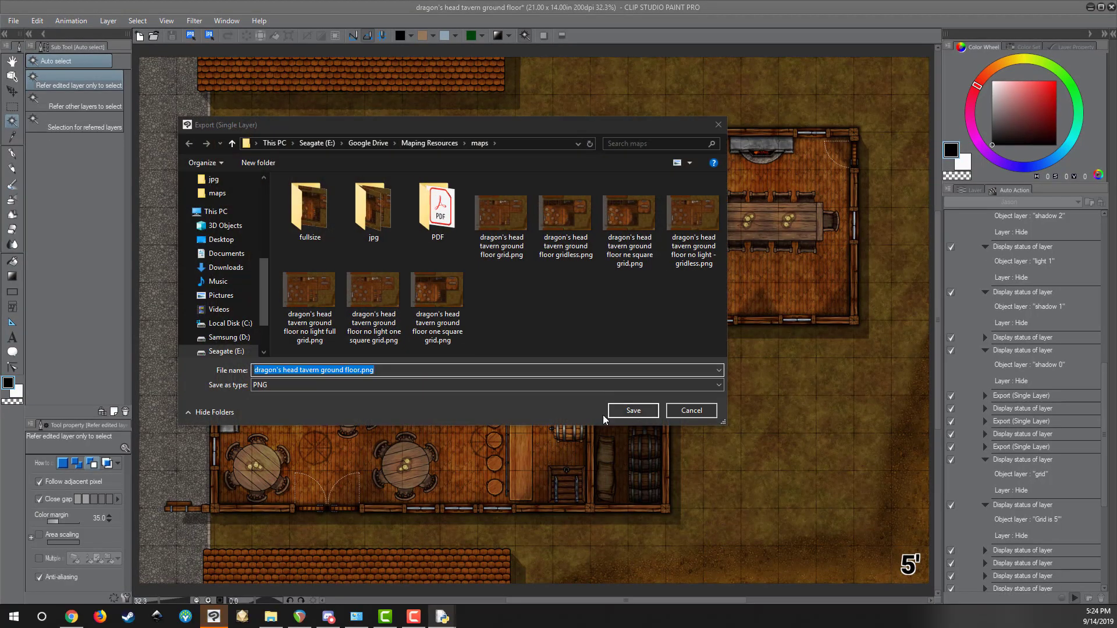
- Export the sixth PNG as "dragon's head tavern ground floor grid" at 200 dpi, replacing the existing file
click(360, 370)
text(g)
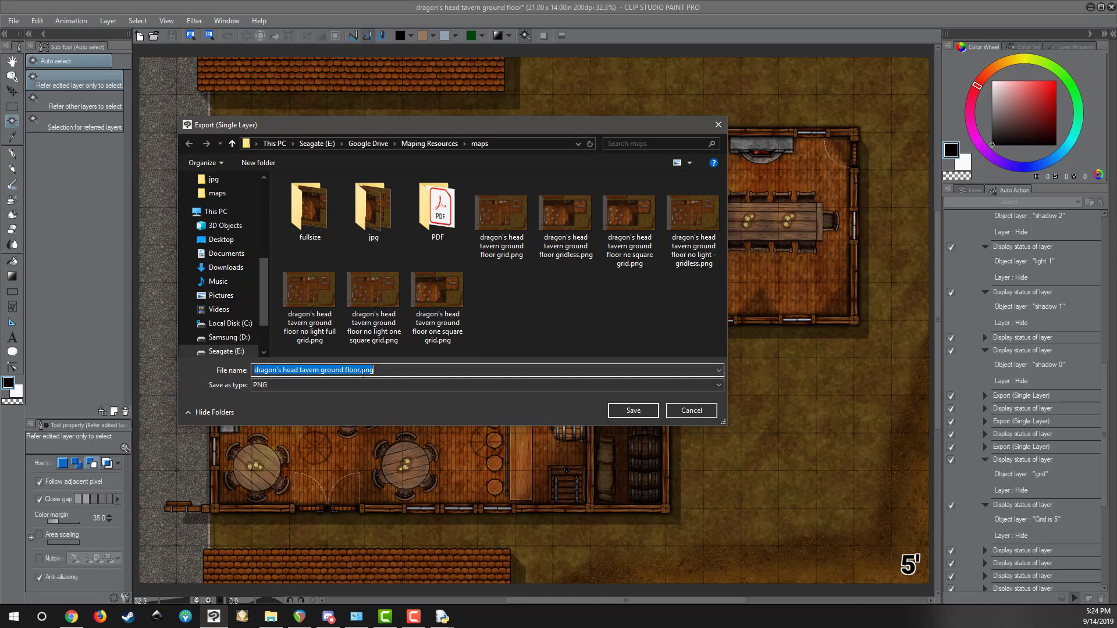
text(rid)
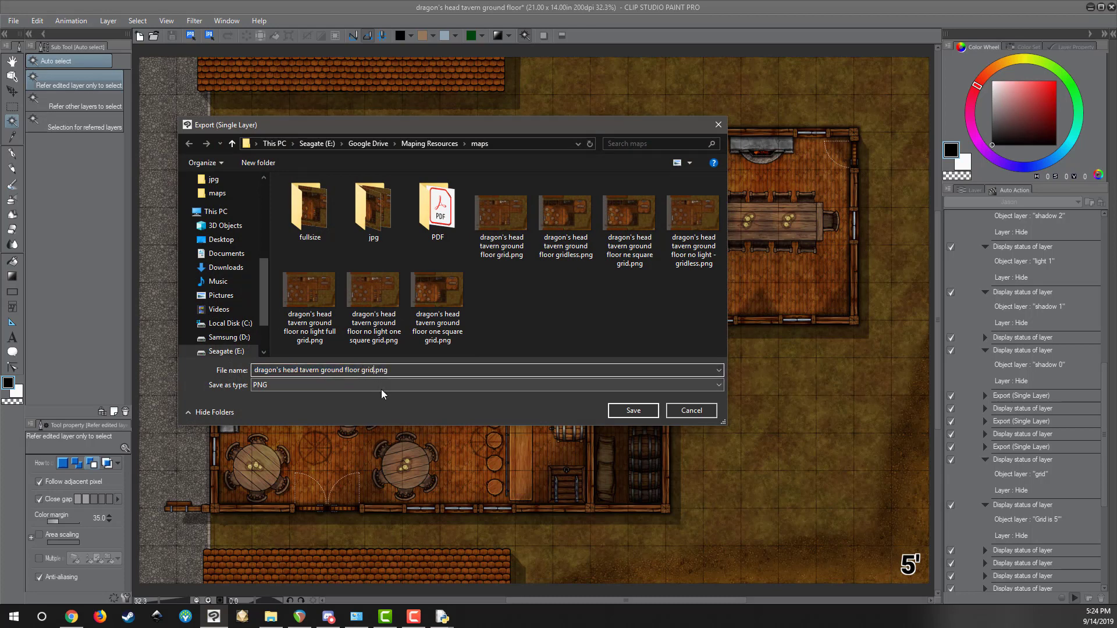
key(Return)
click(594, 313)
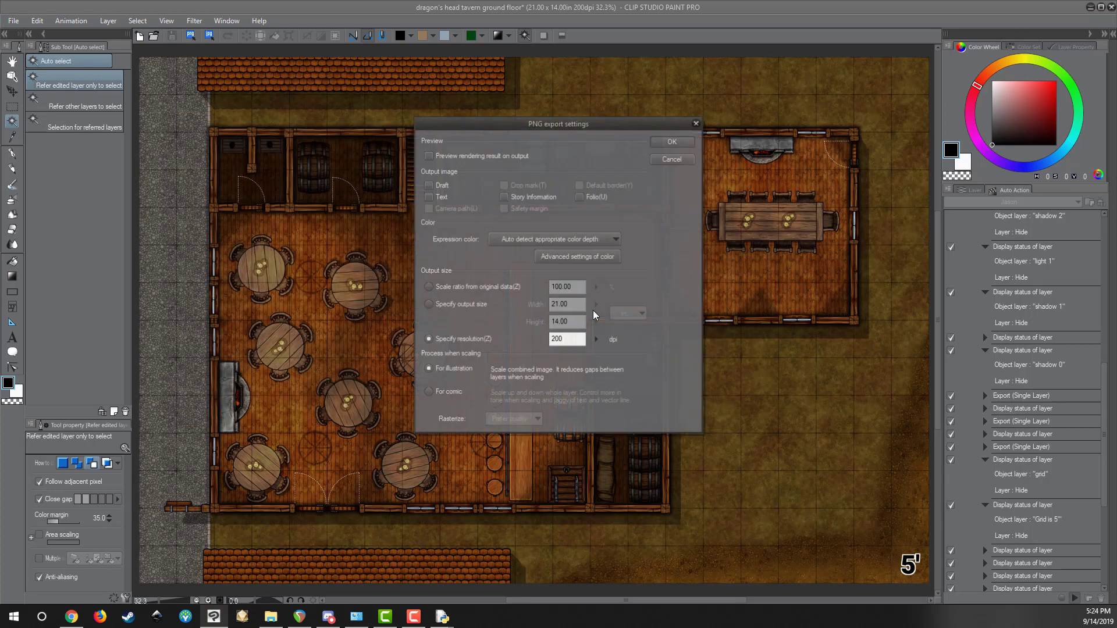
click(675, 146)
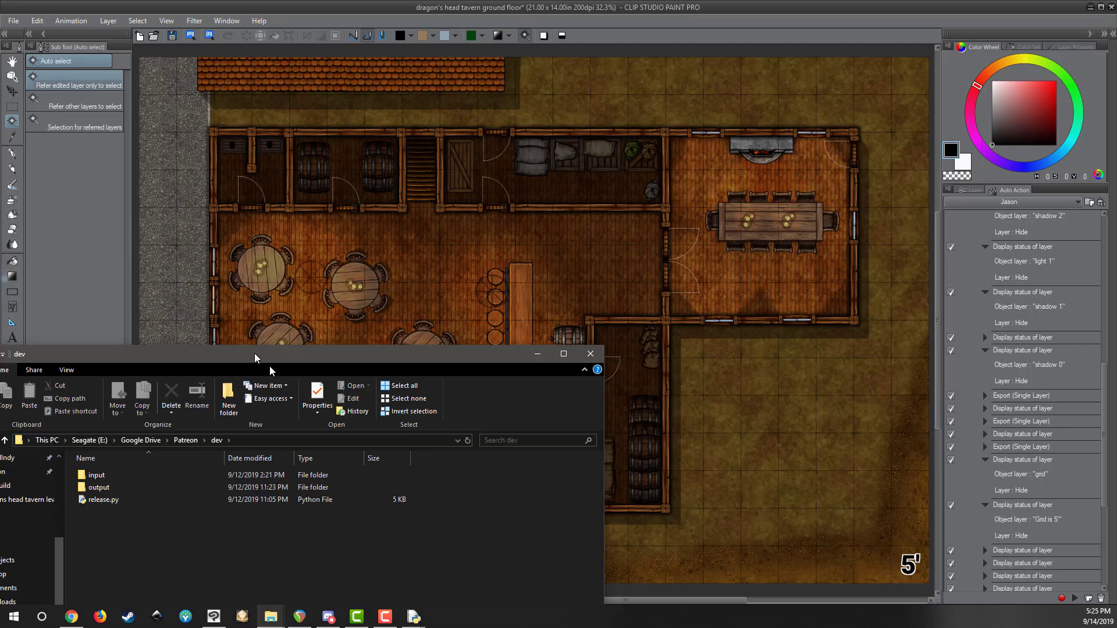
- Arrange the dev folder, the release.py editor and the Python shell windows over the map so all three are accessible
drag(257, 349, 560, 113)
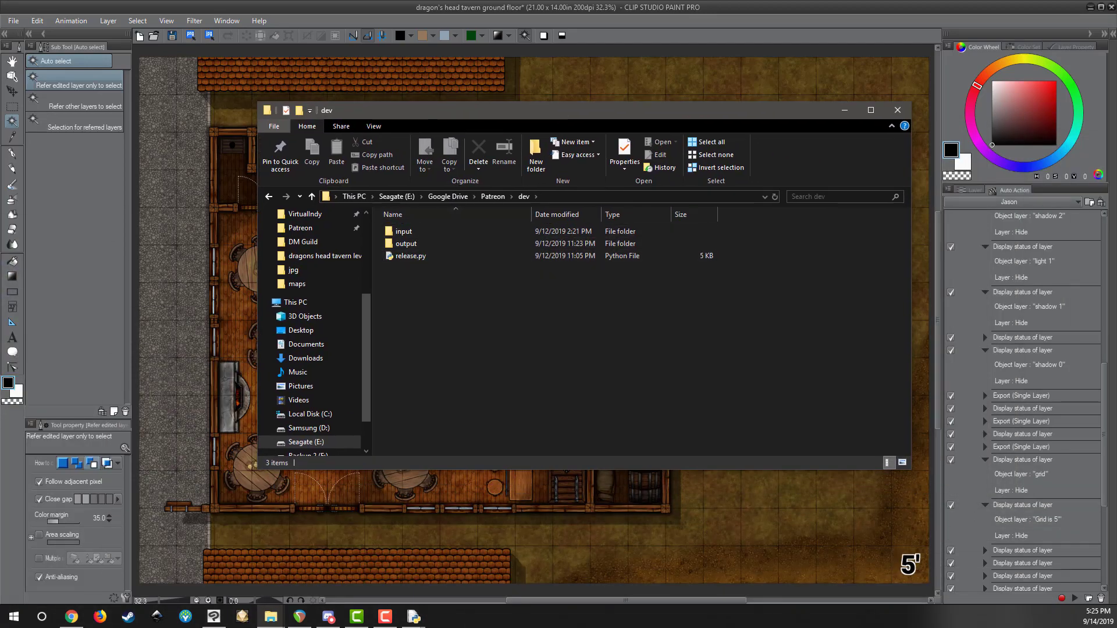
drag(136, 387, 836, 107)
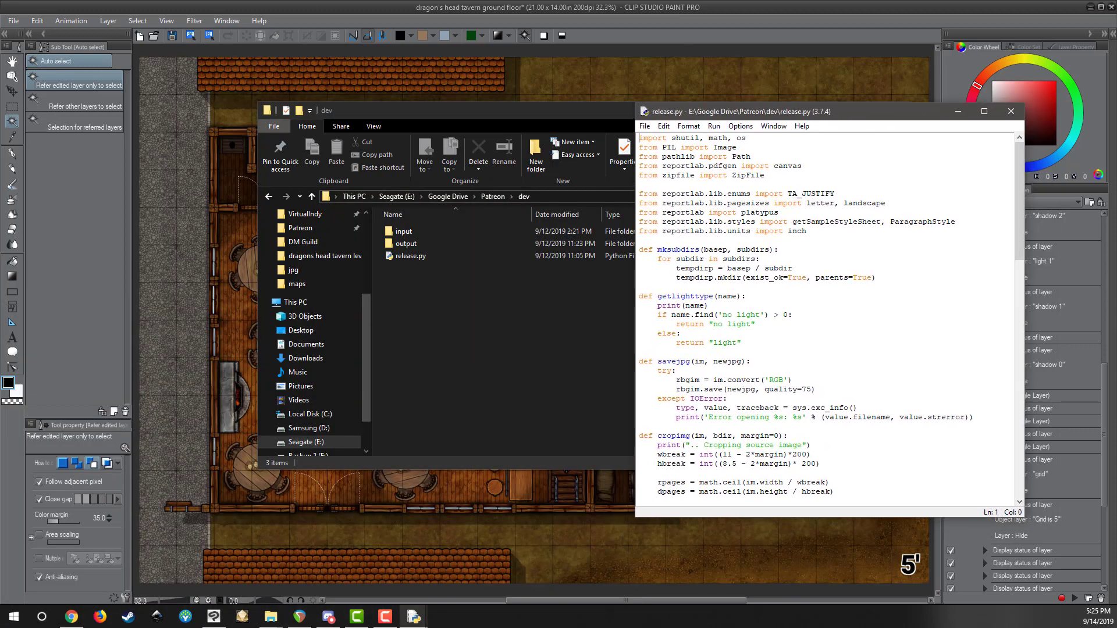
drag(340, 399, 239, 112)
click(460, 112)
- Open the "dragons head tavern level 1" folder inside the dev input folder to review the source PNG files
double_click(396, 231)
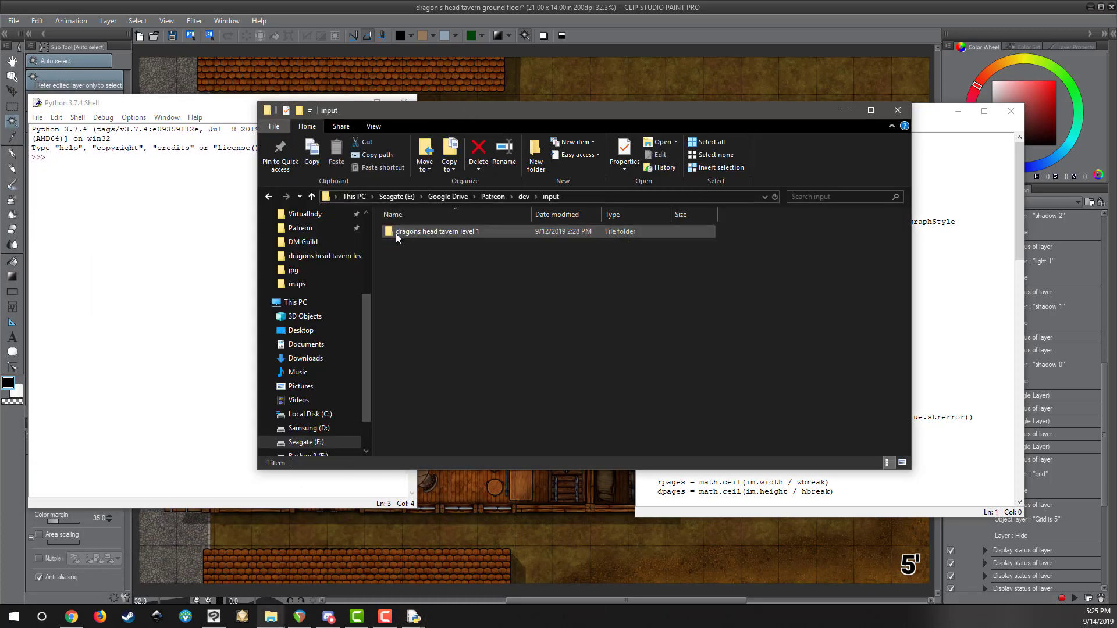
click(432, 231)
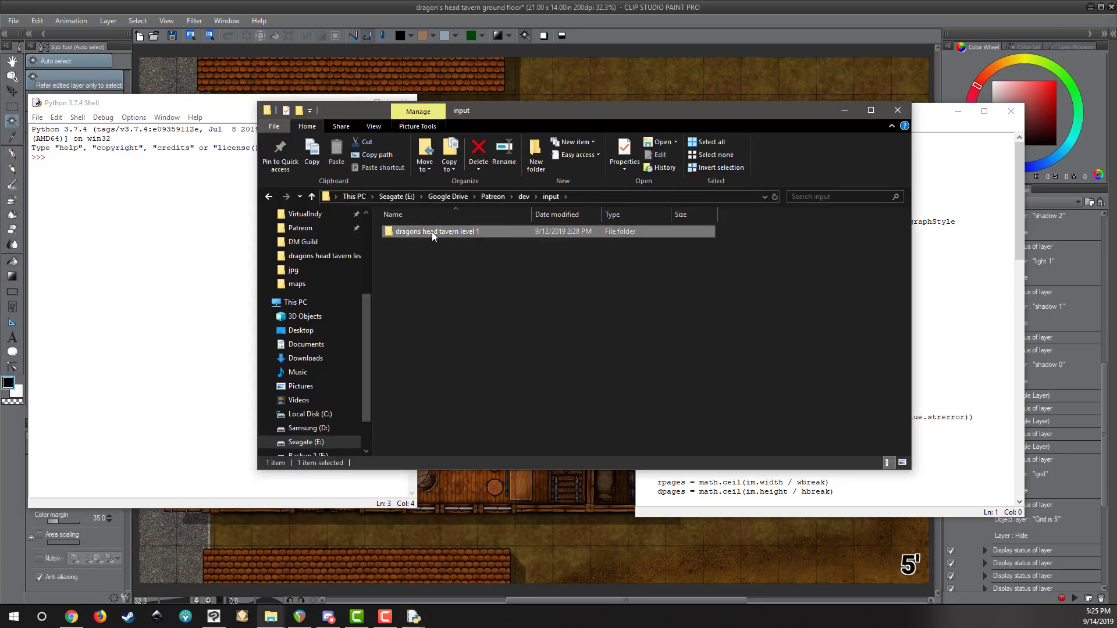
double_click(431, 232)
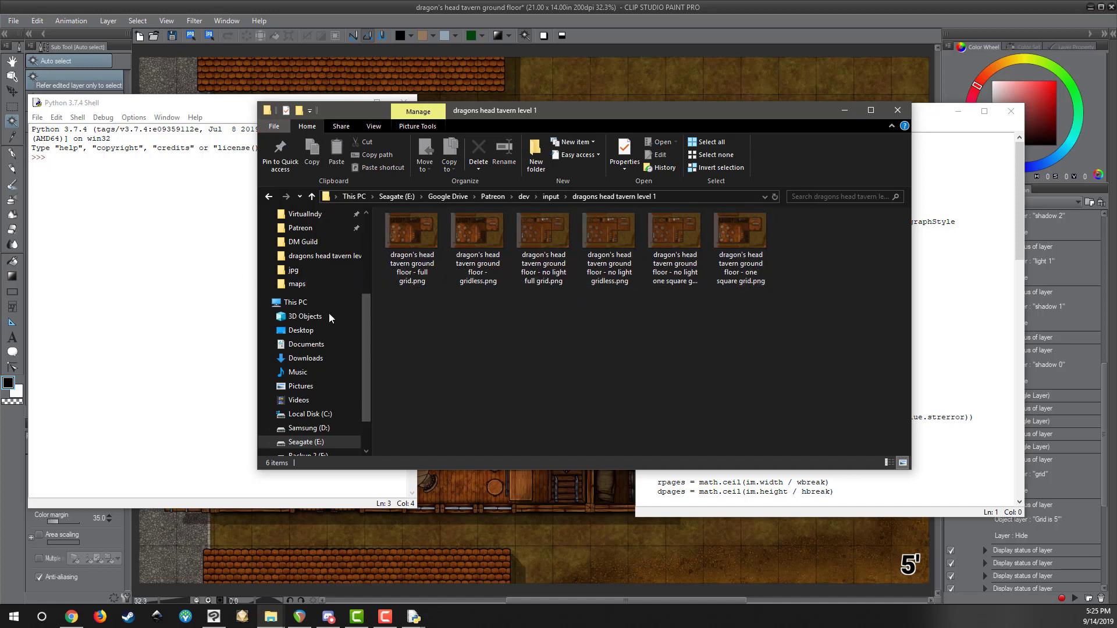
- Run the release.py script from its editor to process the map images in the input folder
click(909, 477)
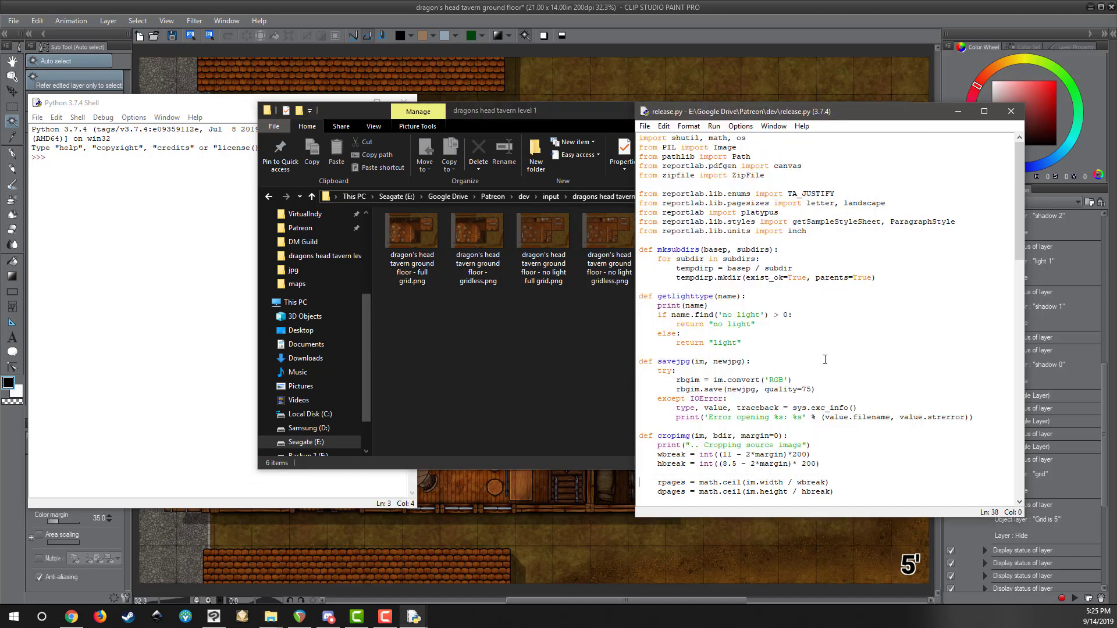
click(814, 339)
key(F5)
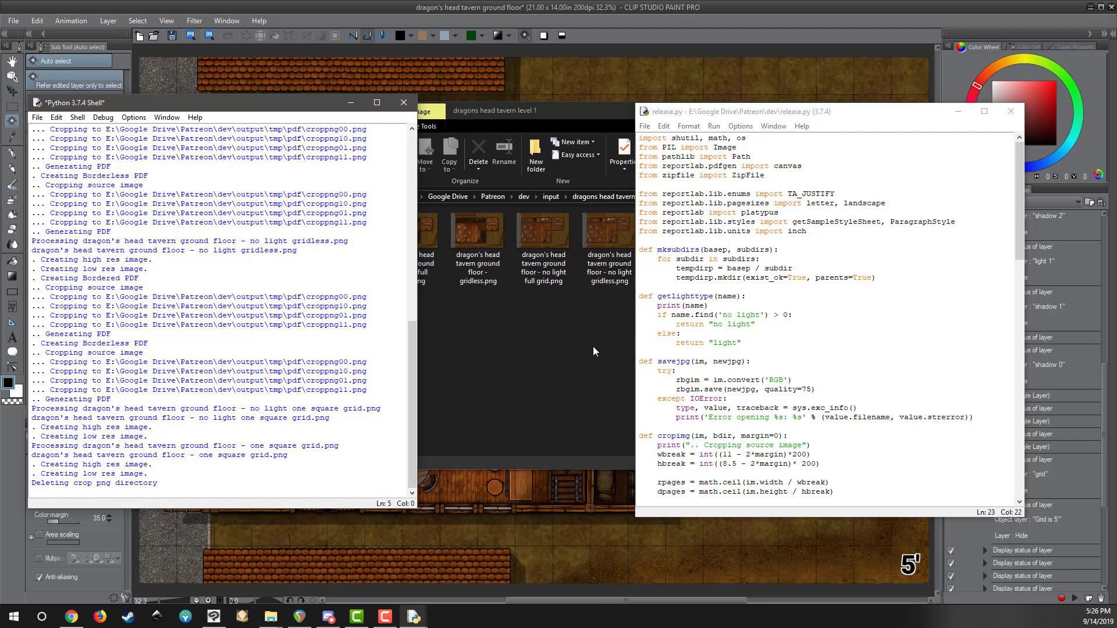
- Go back to the dev folder and open output.zip in its output folder to view the archive's contents
click(505, 369)
click(524, 197)
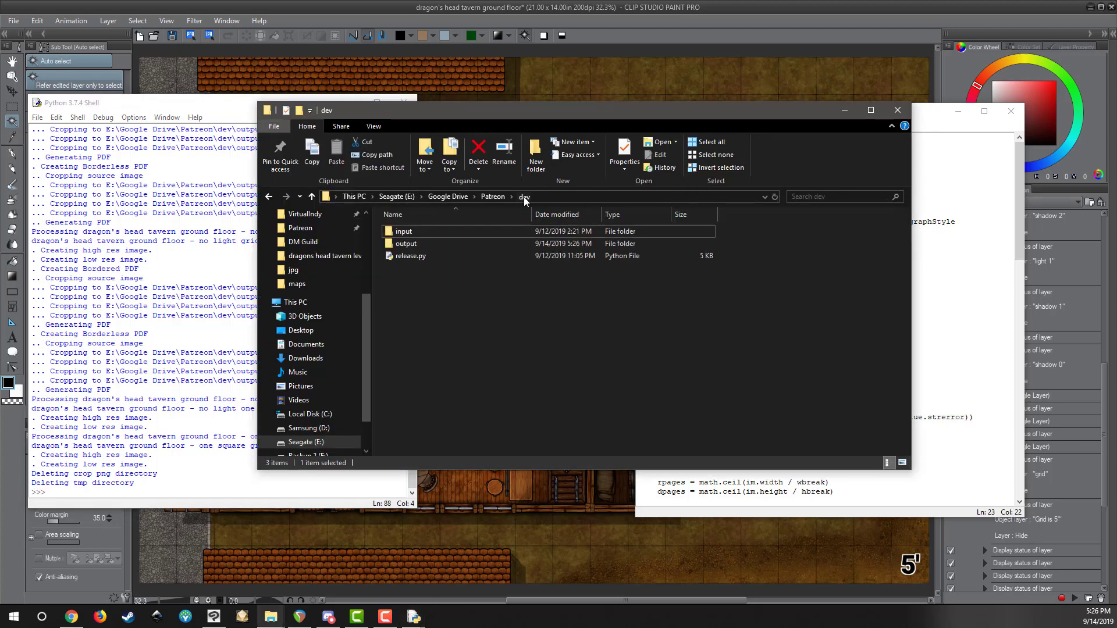
double_click(410, 244)
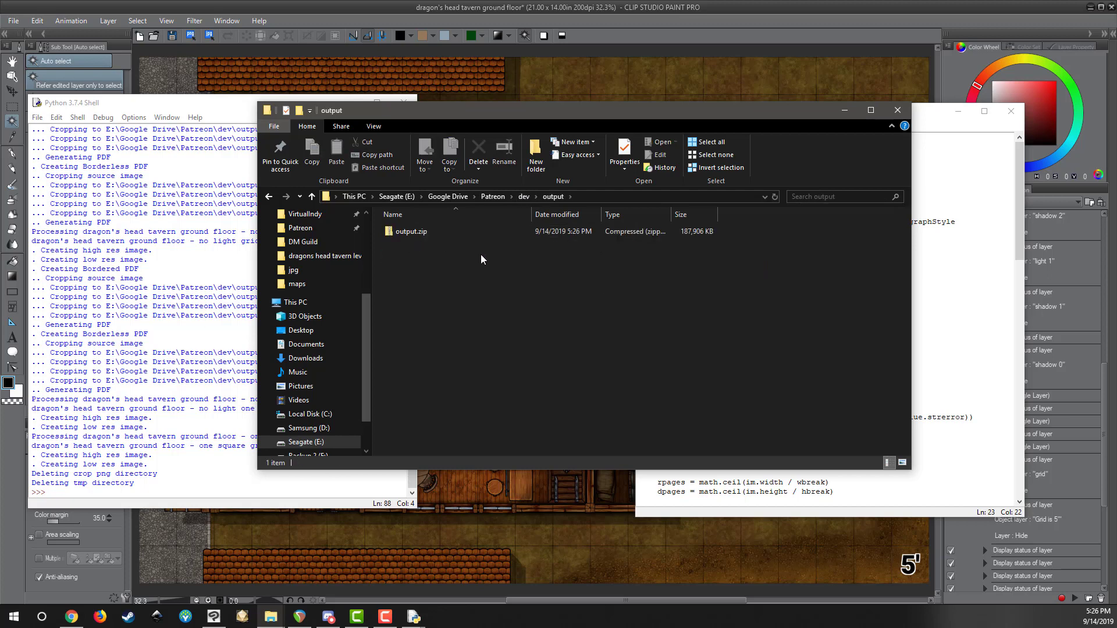
click(409, 236)
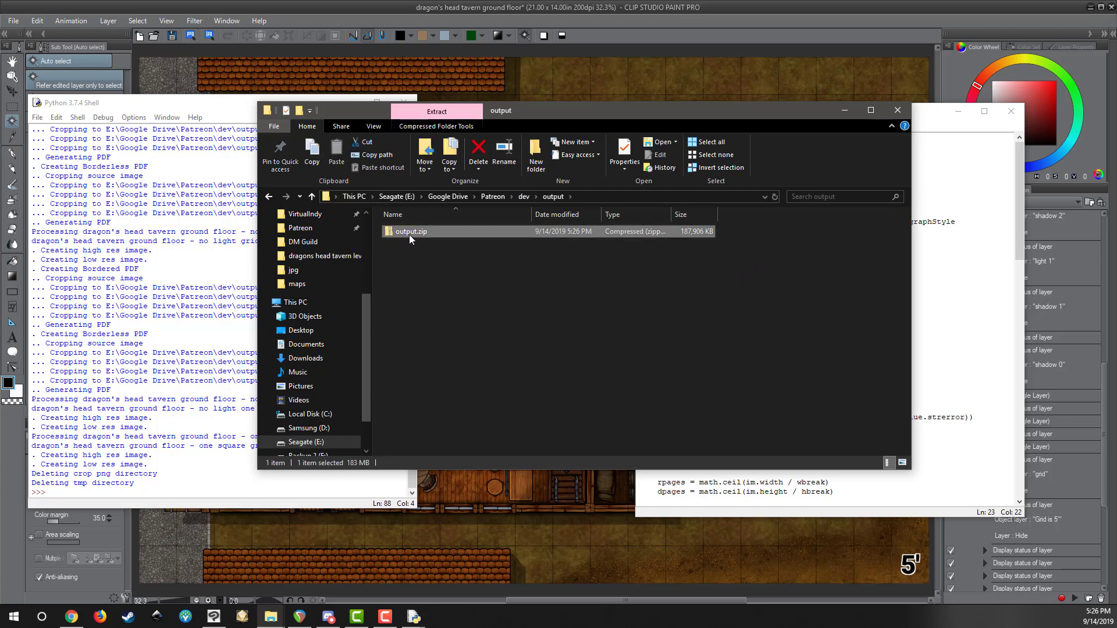
double_click(409, 233)
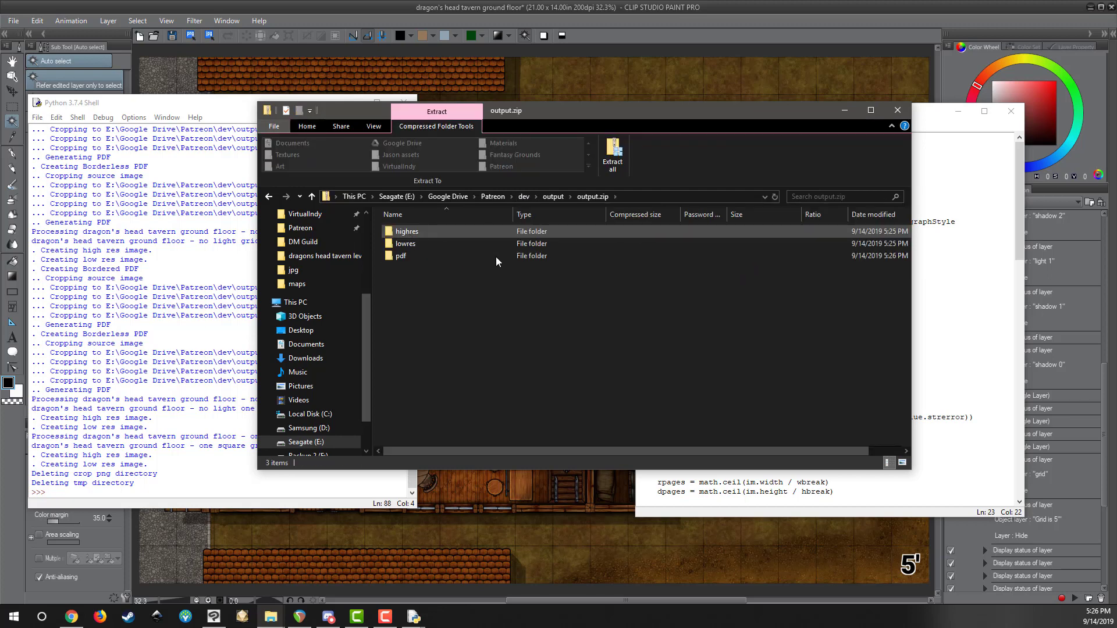
- Inspect the light images in the archive's highres folder and return to the root of output.zip
double_click(403, 233)
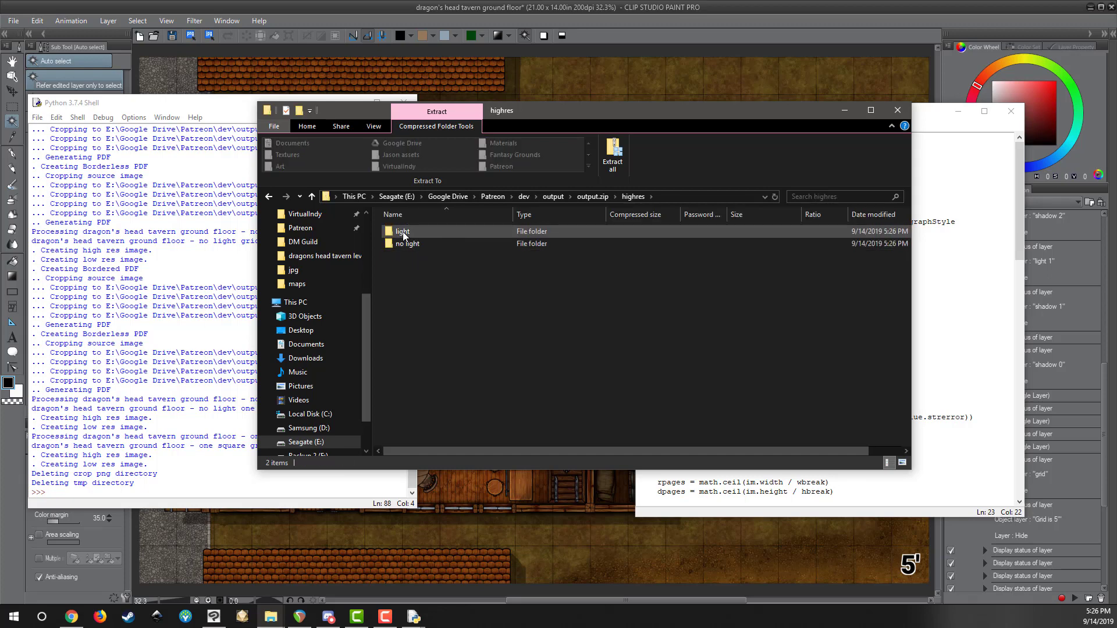
double_click(403, 232)
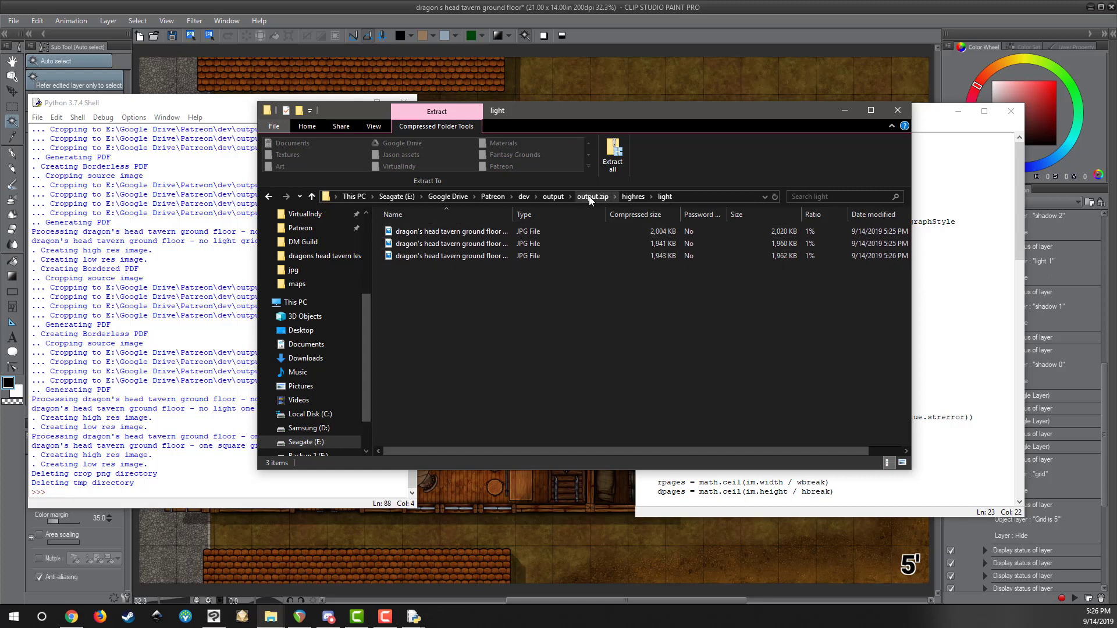
click(630, 196)
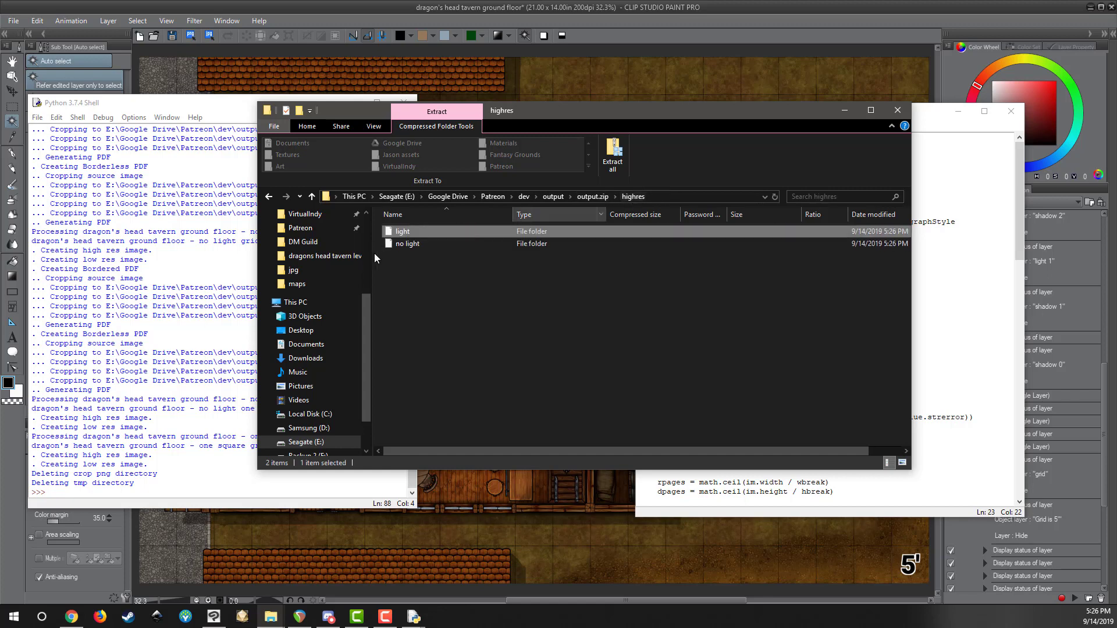
click(581, 197)
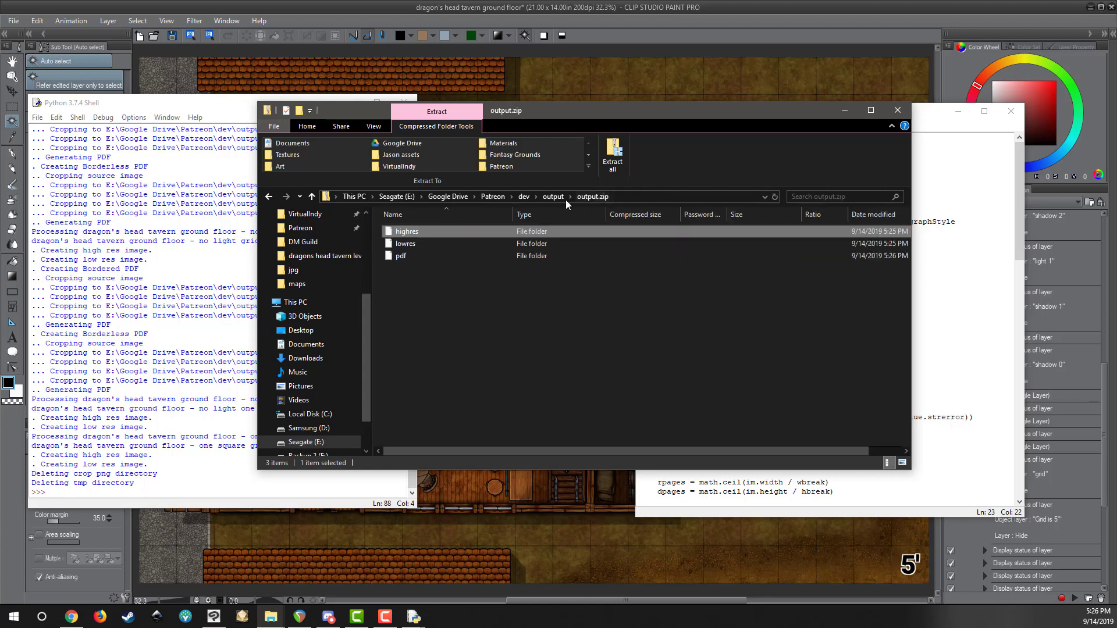
- Open the border folder under pdf in the archive and widen the Name column to show the full file names
click(402, 255)
double_click(402, 255)
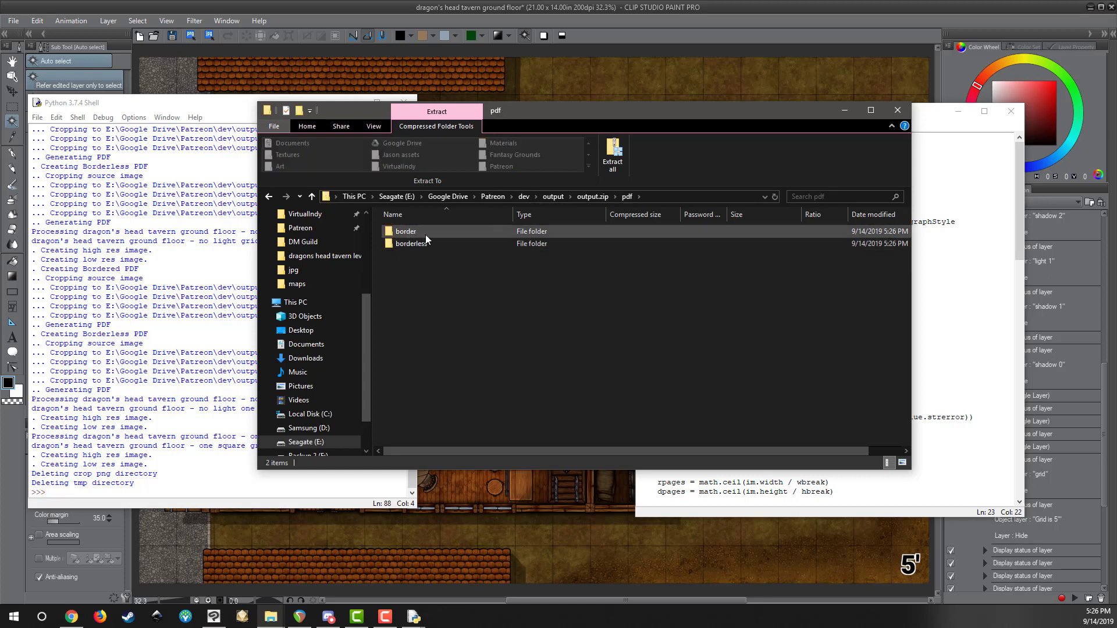
double_click(406, 233)
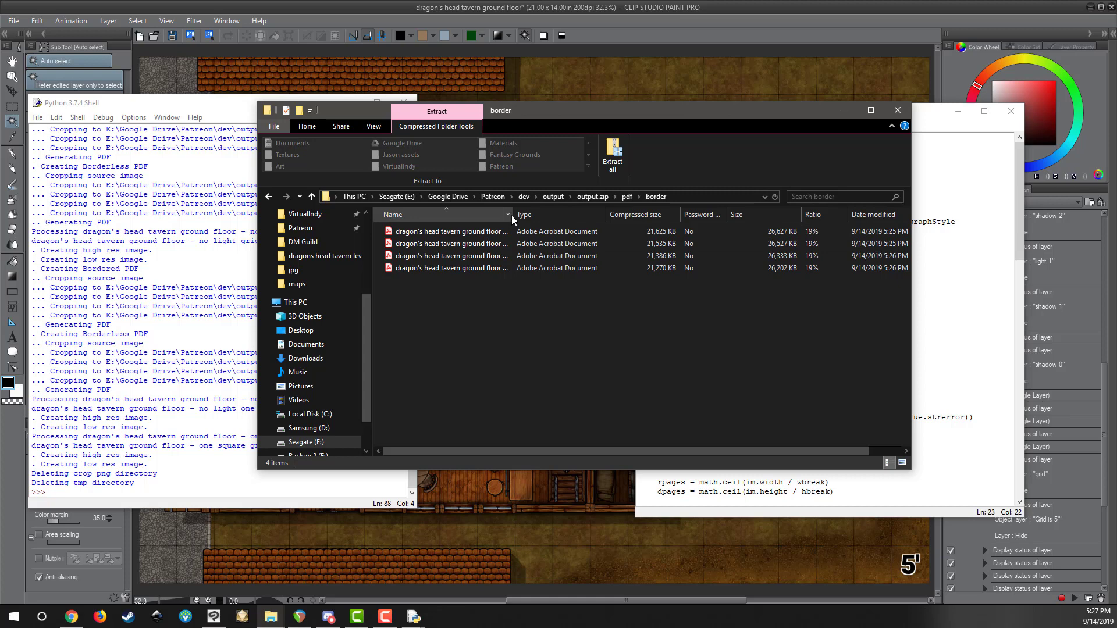
drag(511, 214, 612, 215)
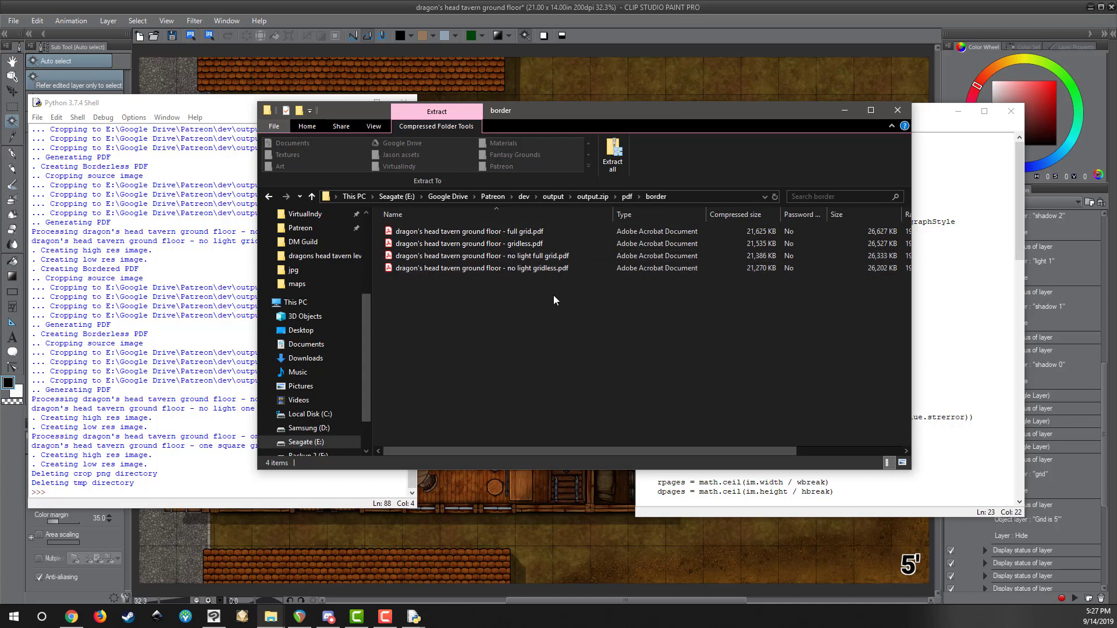
- Open "dragon's head tavern ground floor - full grid.pdf" in Adobe Acrobat Reader and look through its map pages
double_click(489, 233)
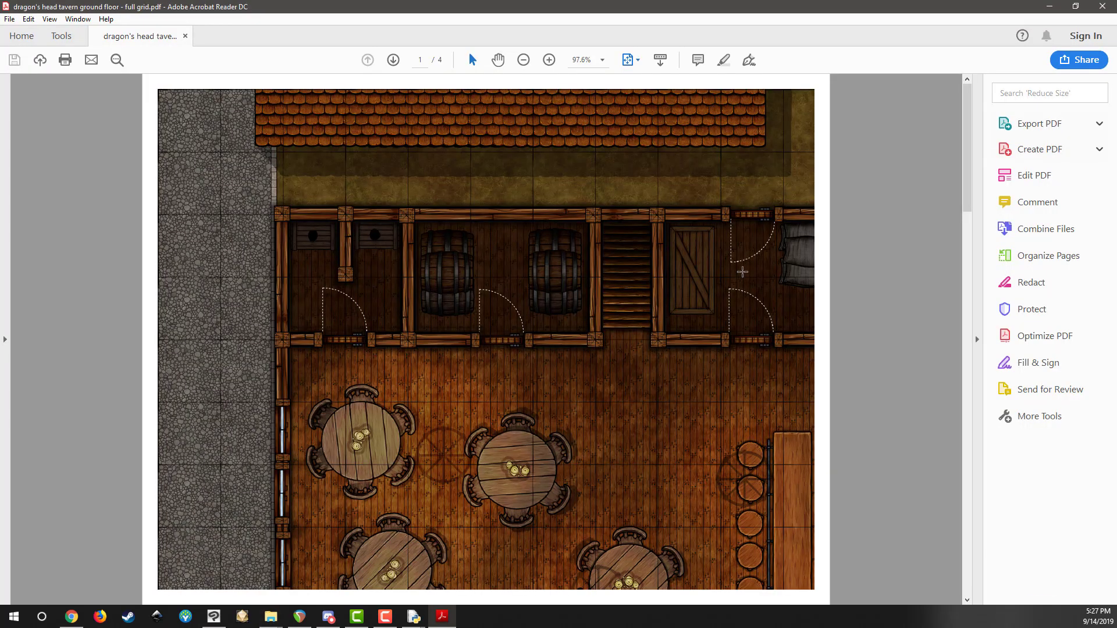
scroll(742, 272, down, 5)
scroll(742, 272, down, 6)
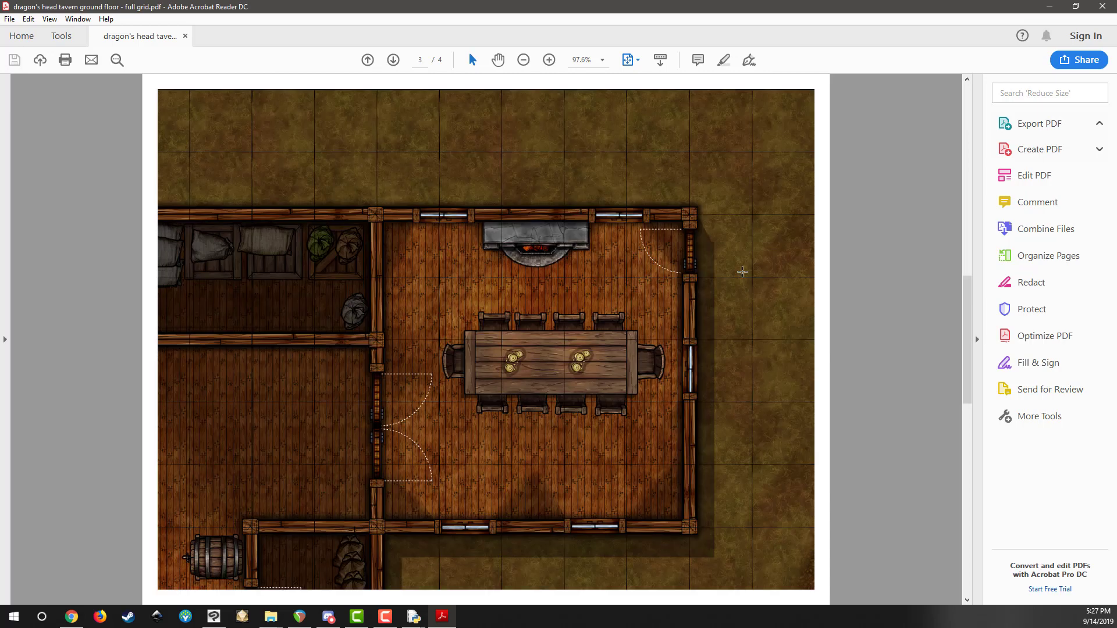